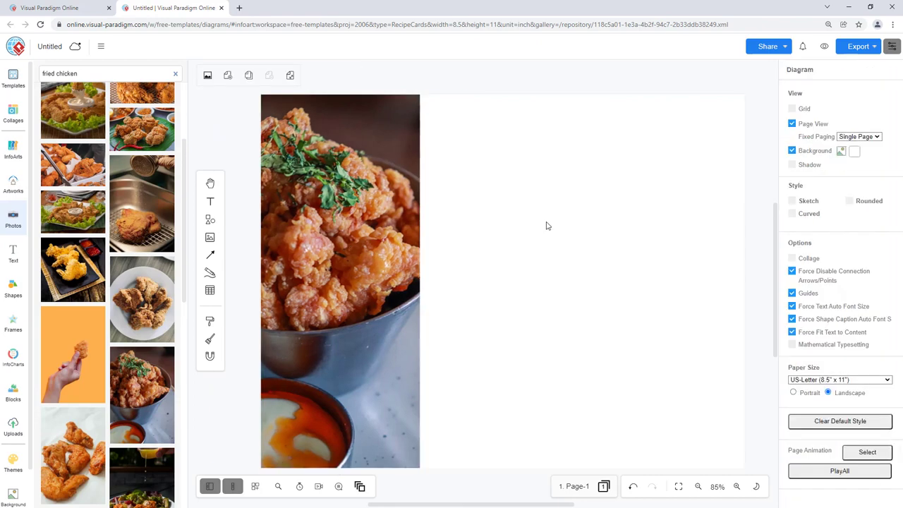
- Try the hot-sauce wings photo and the chicken with celery and white dip photo in the frame, shifting the latter within its crop
scroll(106, 282, down, 3)
drag(72, 385, 469, 300)
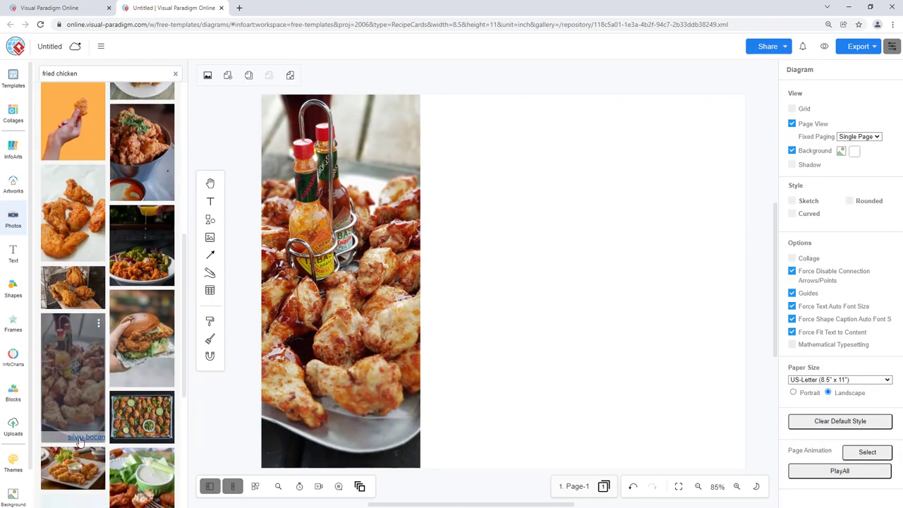
scroll(141, 318, down, 2)
drag(141, 364, 398, 302)
click(447, 332)
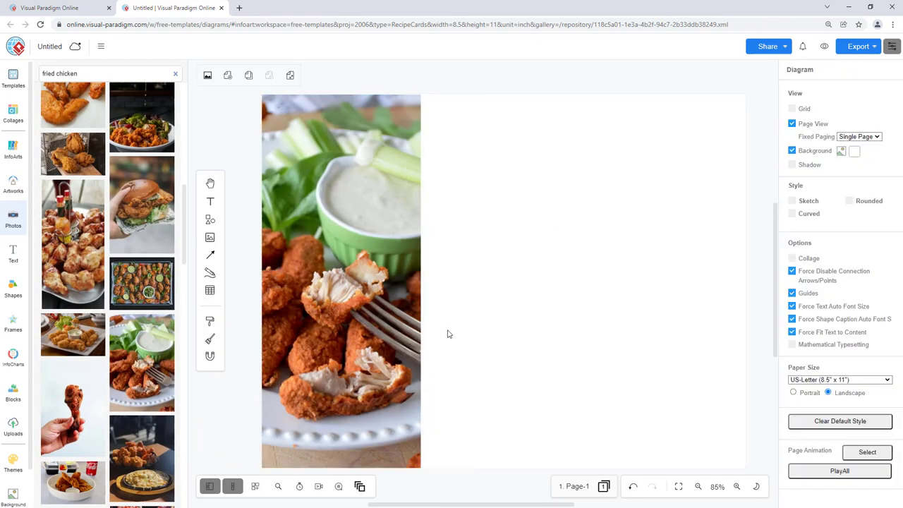
double_click(342, 342)
drag(341, 342, 381, 340)
click(518, 319)
- Try the breaded chicken photo with the dark dip in the frame and browse further fried chicken photos
scroll(105, 317, down, 5)
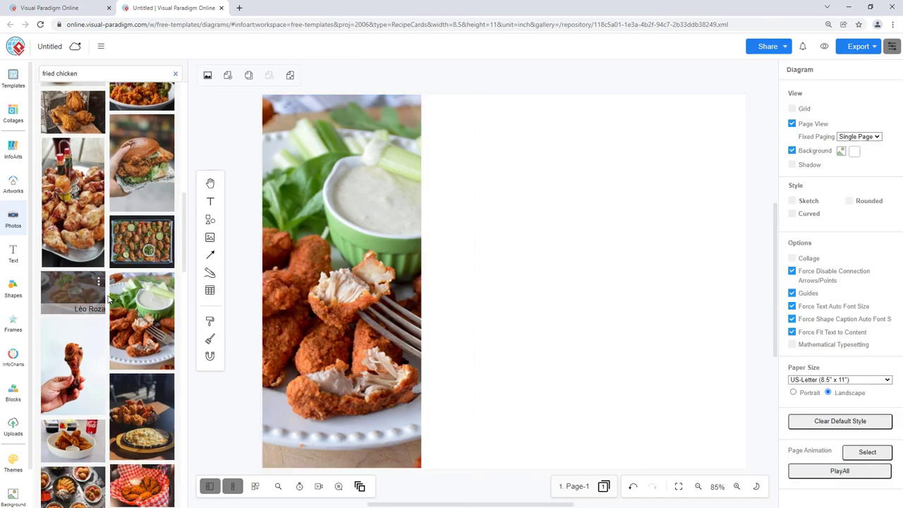
drag(73, 404, 324, 294)
key(Escape)
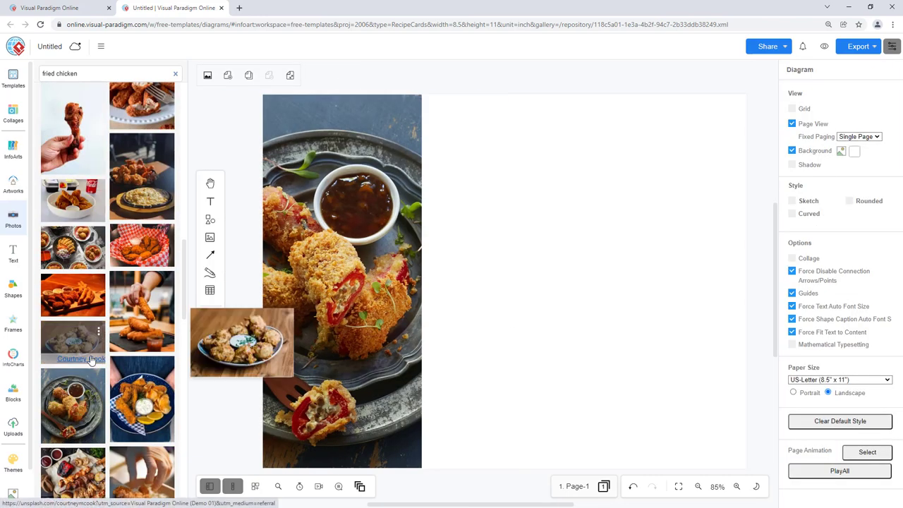
scroll(127, 352, down, 10)
drag(72, 322, 342, 83)
scroll(141, 317, down, 5)
drag(182, 407, 188, 183)
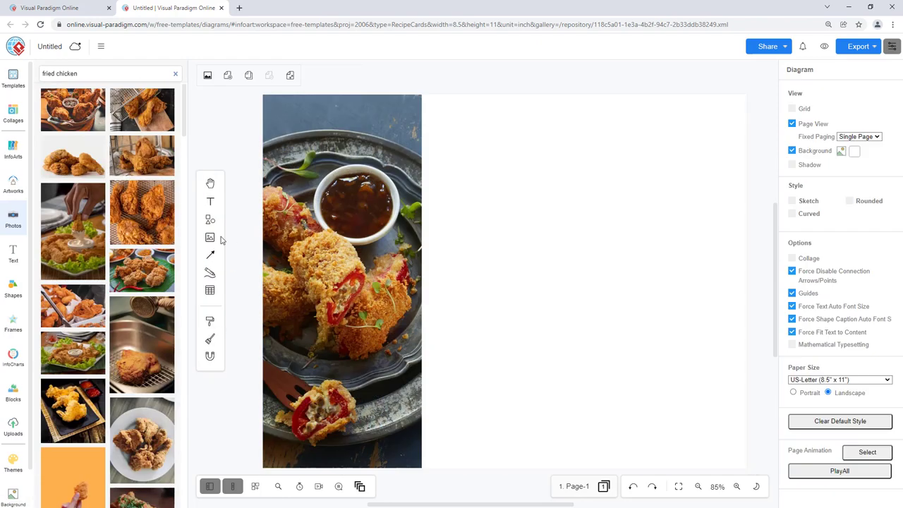
- Fill the frame with the photo of fried chicken around a sauce bowl and shift its visible area toward the large front piece
double_click(286, 238)
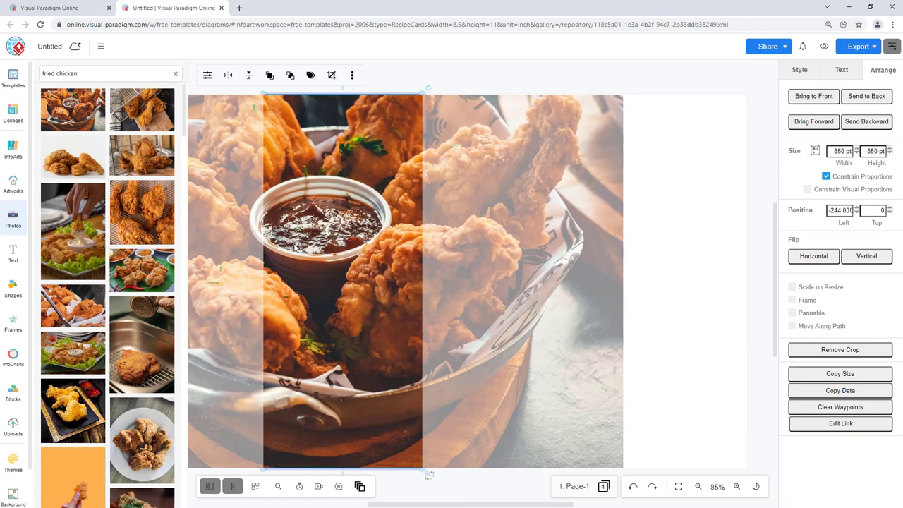
drag(295, 245, 340, 307)
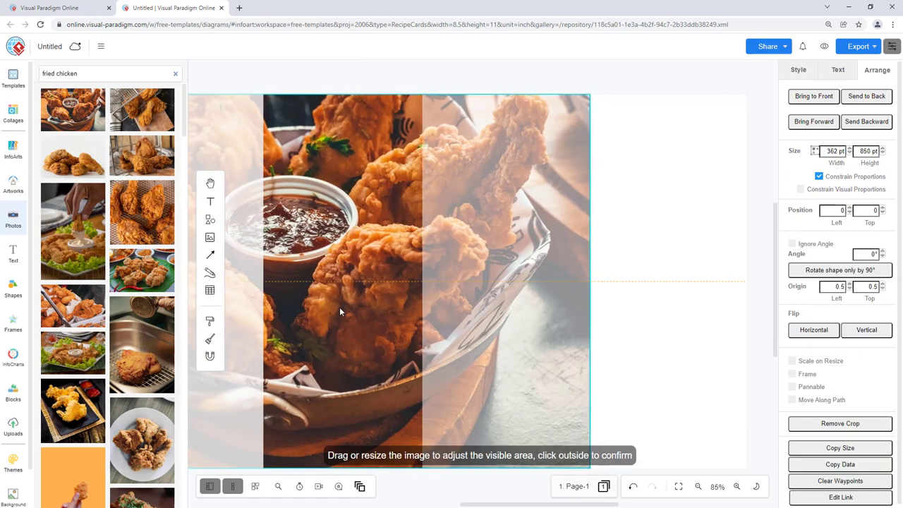
click(713, 258)
double_click(416, 303)
click(760, 277)
double_click(397, 318)
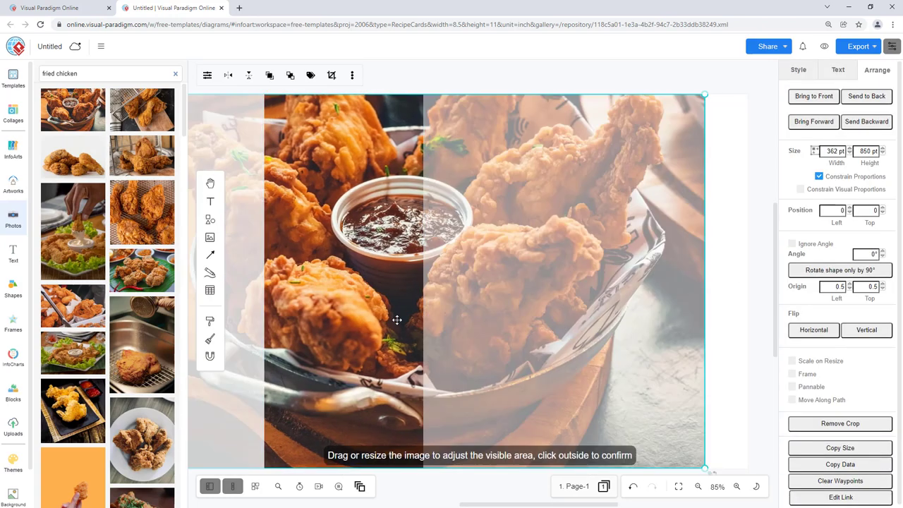
drag(397, 318, 536, 308)
click(641, 283)
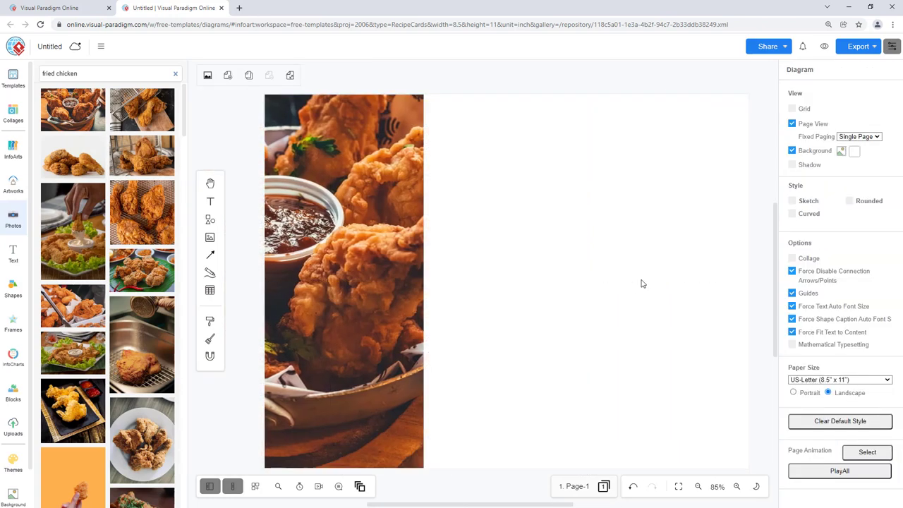
- Set the page background to a custom muted dark teal
click(852, 152)
click(797, 225)
click(793, 102)
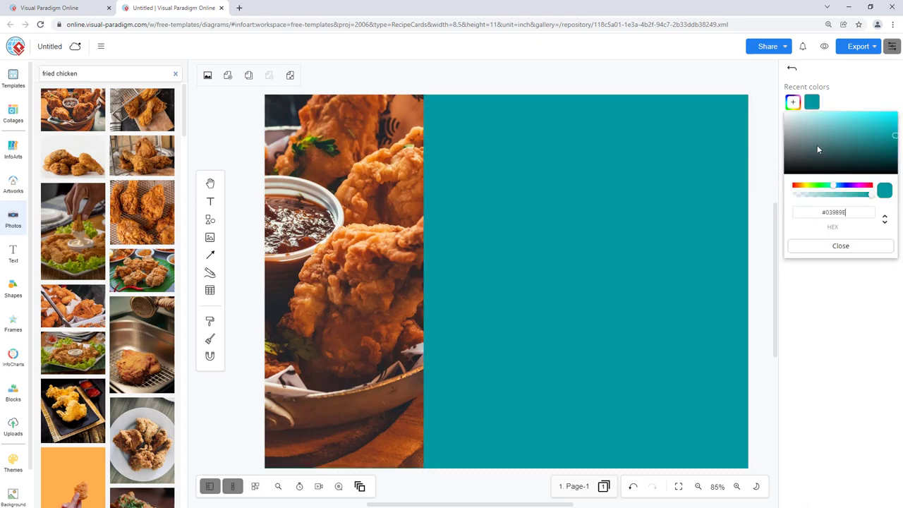
click(866, 148)
- Remove the photo's crop, widen the frame to about 451 pt and crop the photo to it again
right_click(391, 181)
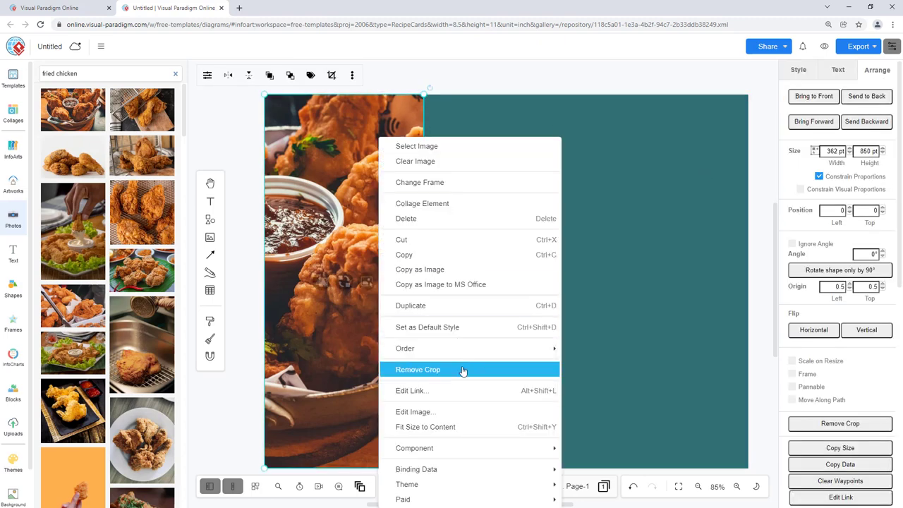
click(458, 371)
drag(425, 280, 466, 277)
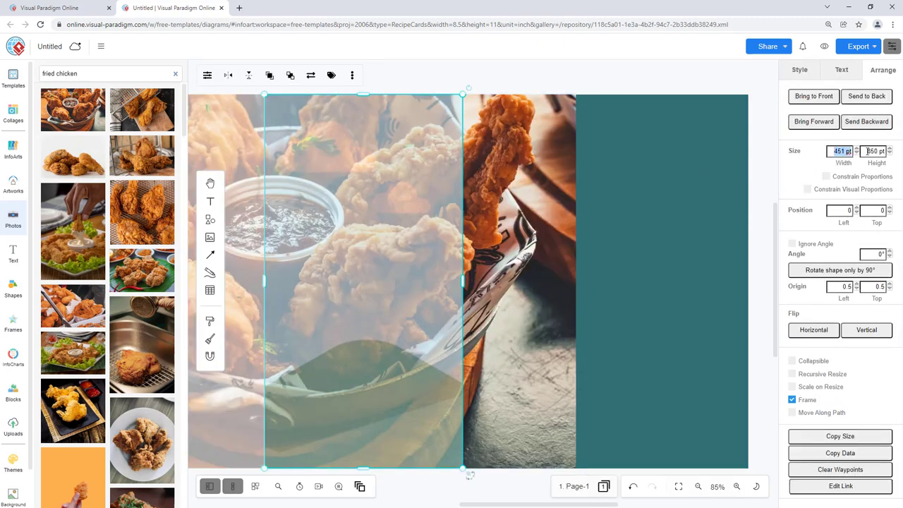
right_click(505, 203)
click(538, 399)
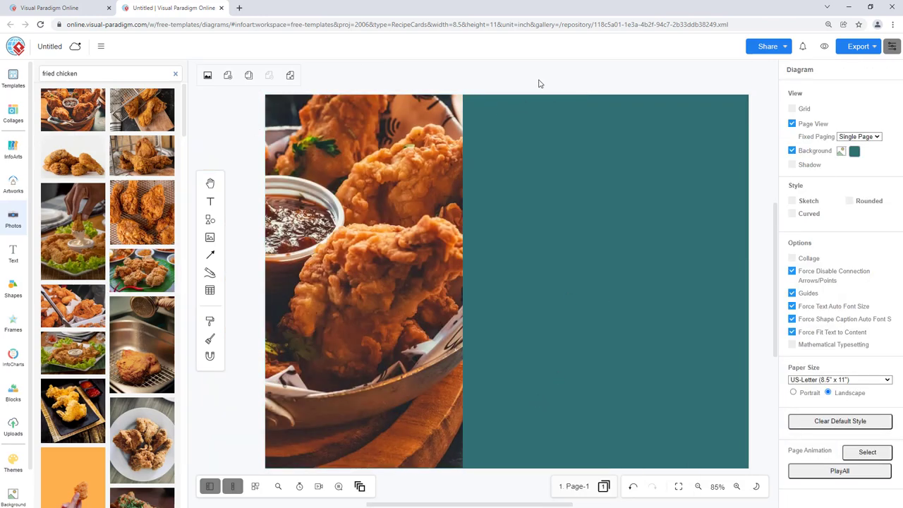
- Add the heading INGREDIENTS near the top of the teal area and set its font to Montserrat
double_click(506, 138)
text(INGREDIENTS)
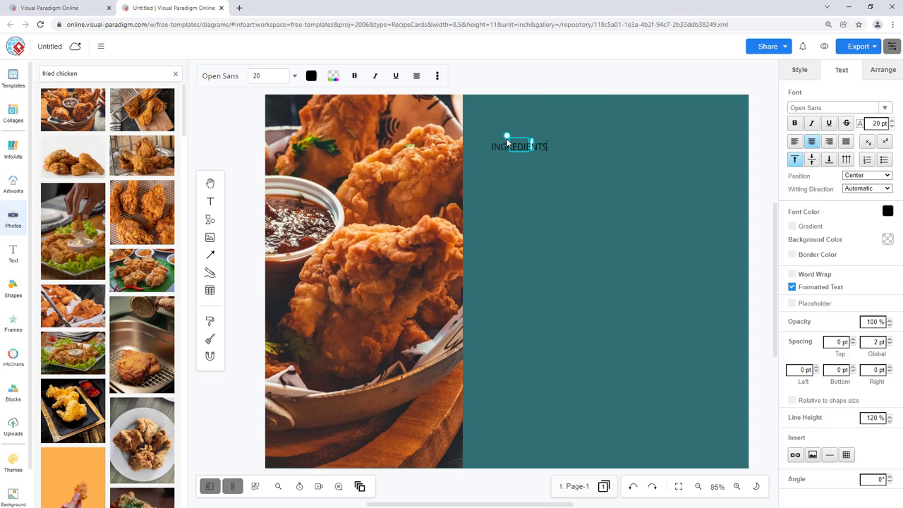
key(ctrl+a)
click(834, 107)
text(mo)
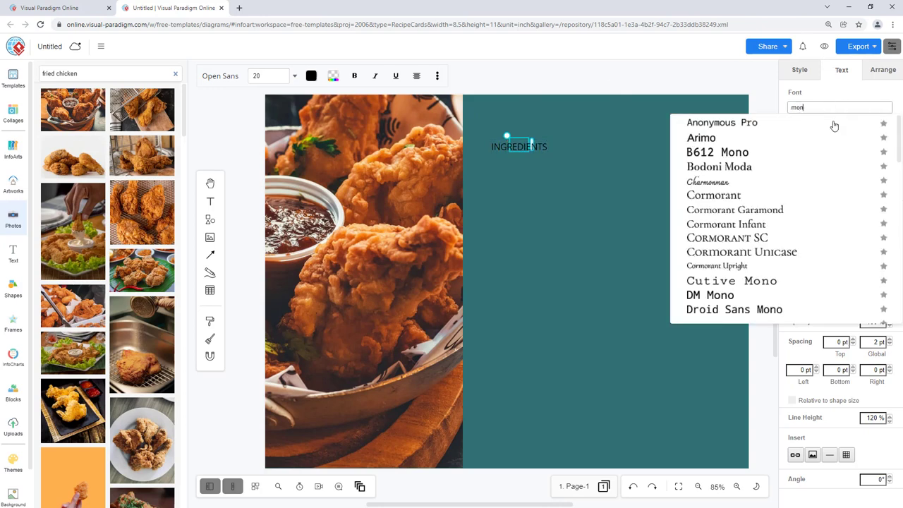
click(705, 136)
- Colour the INGREDIENTS heading white and enlarge it to 34.6 pt
click(839, 71)
click(887, 211)
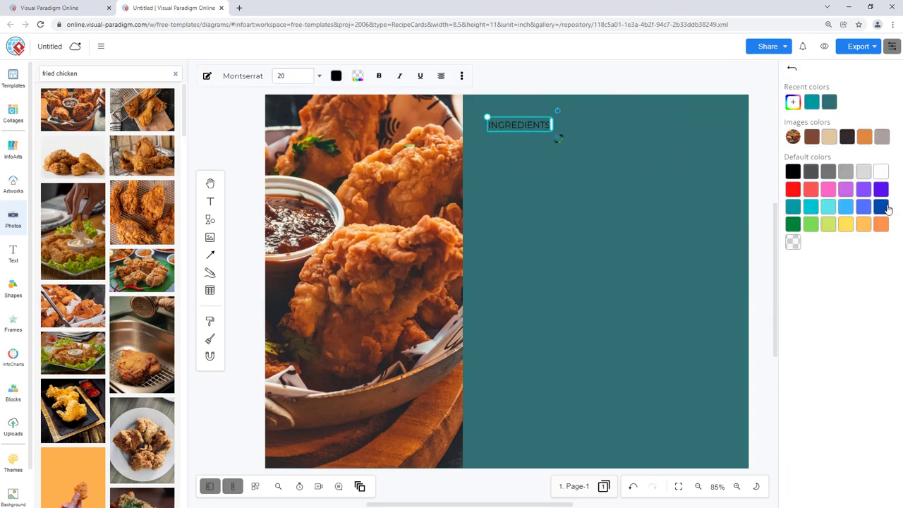
click(882, 169)
click(465, 110)
drag(557, 139, 599, 147)
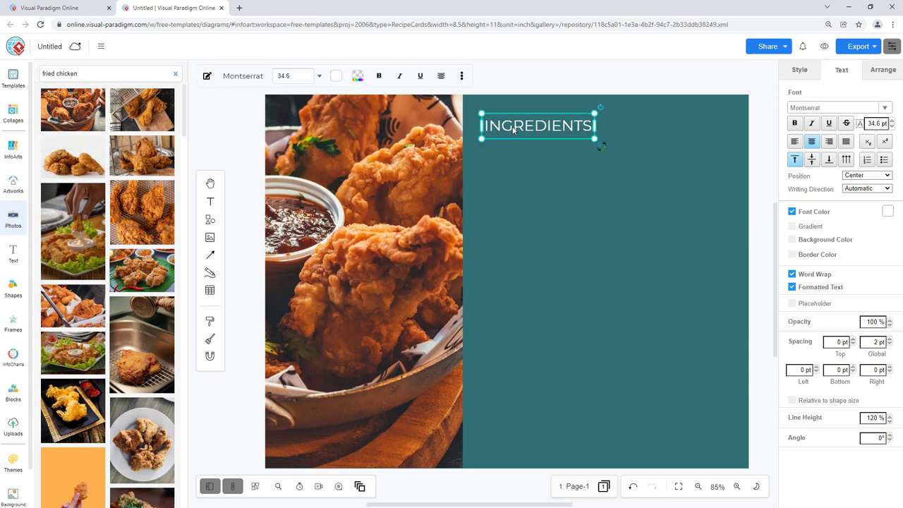
- Add a left-aligned 20 pt text block below the heading listing 3 lb Chicken, Salt, 2 ounces Plain flour and 4 ounces Lard
drag(537, 112, 539, 125)
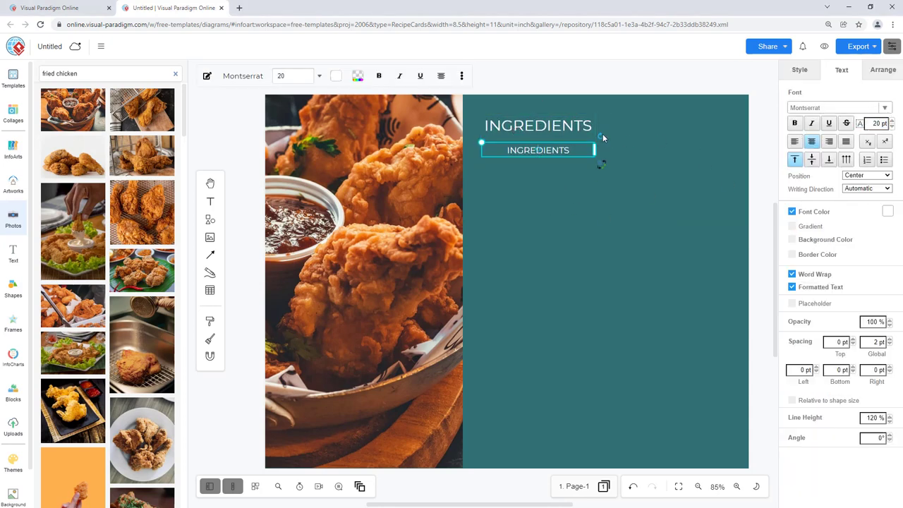
click(795, 144)
text(3 lb Chicken Salt 2 ounces Plain flour 4 ounces Lard)
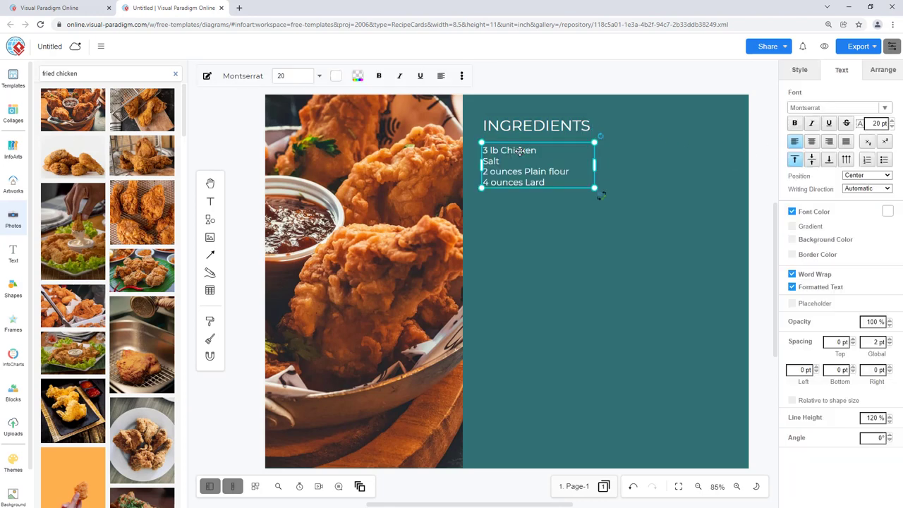
- Turn the ingredient lines into a bulleted list with a line height of 150 %
click(883, 160)
click(486, 163)
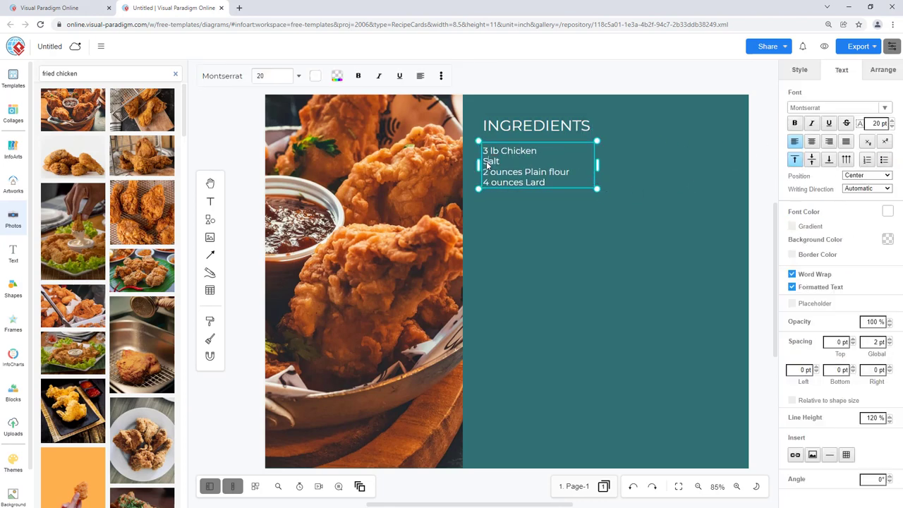
click(677, 188)
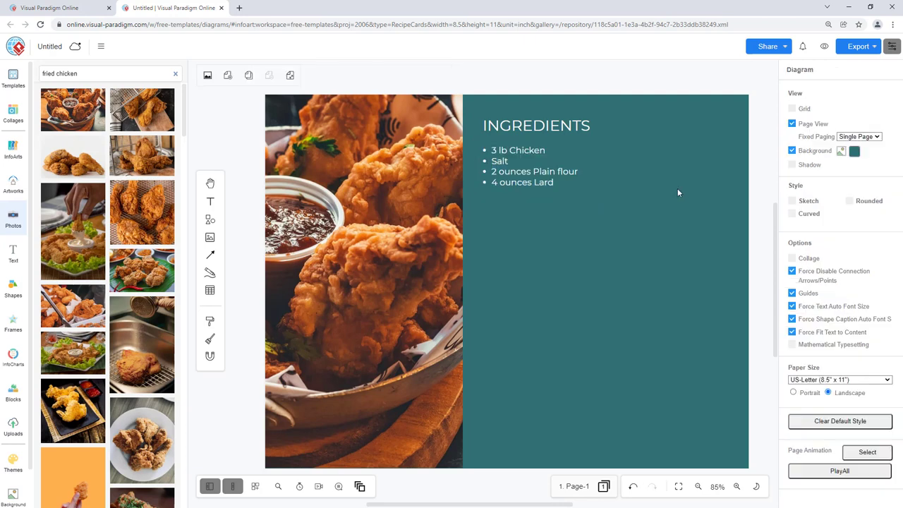
click(536, 170)
click(609, 249)
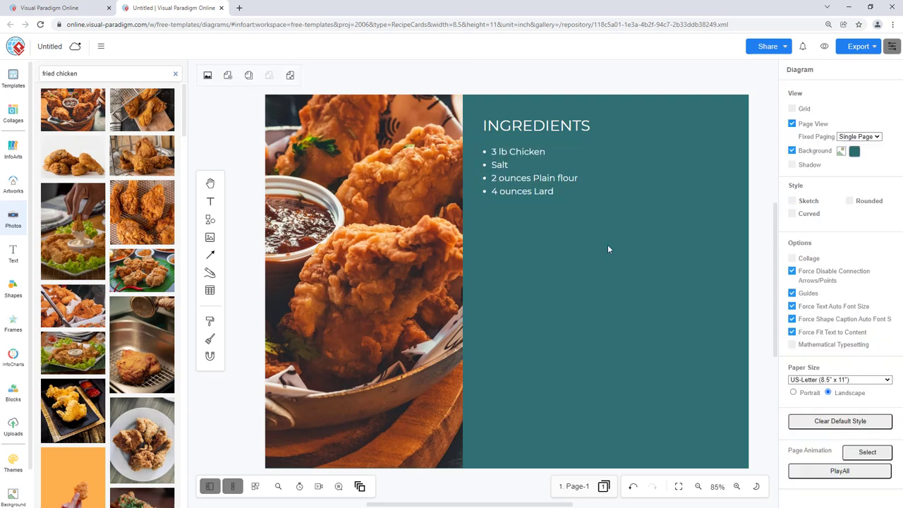
click(485, 166)
- Place a copy of the INGREDIENTS heading below the ingredient list and change its text to Method
key(ctrl+v)
double_click(525, 238)
text(Metho)
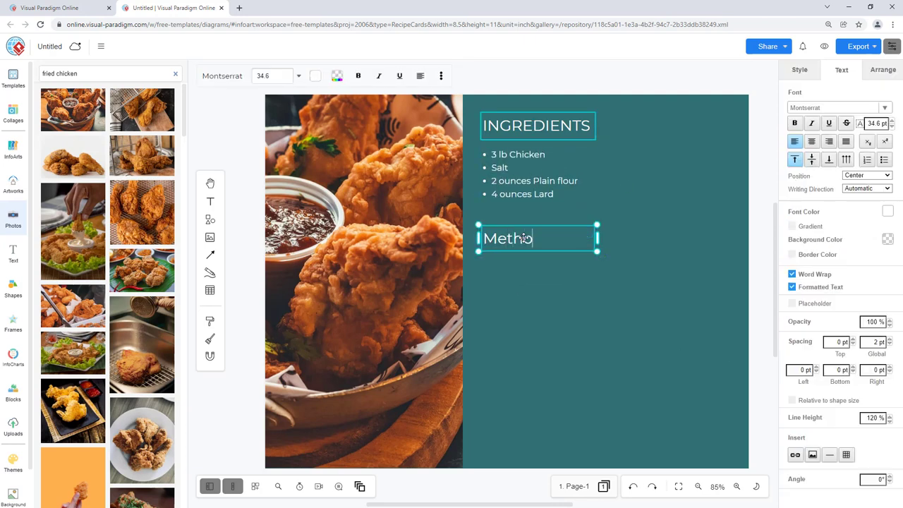
text(d)
click(553, 280)
- Duplicate the ingredient list below the Method heading and replace its contents with the numbered cooking instructions
click(536, 169)
key(ctrl+c)
key(ctrl+v)
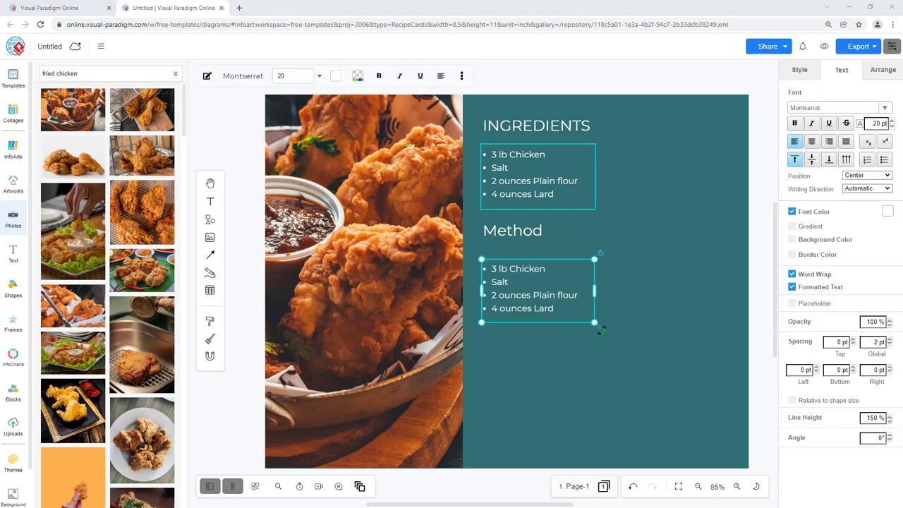
double_click(508, 297)
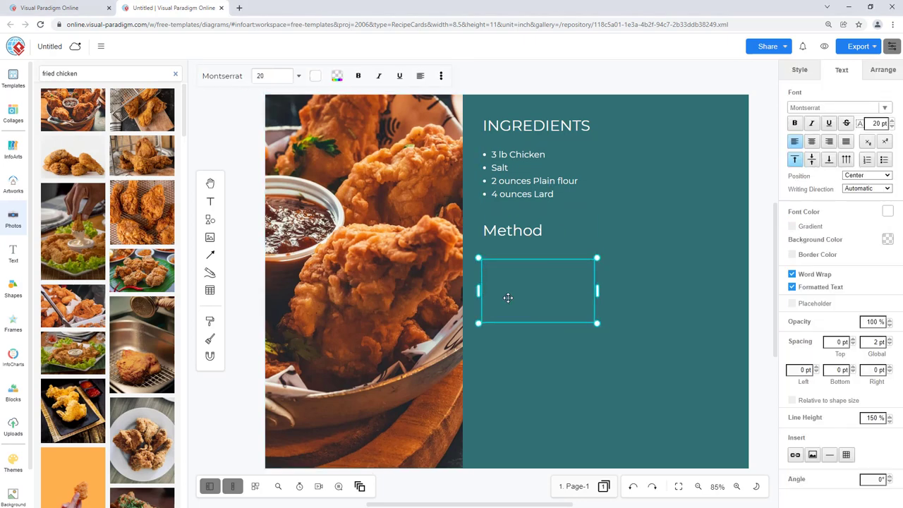
key(ctrl+v)
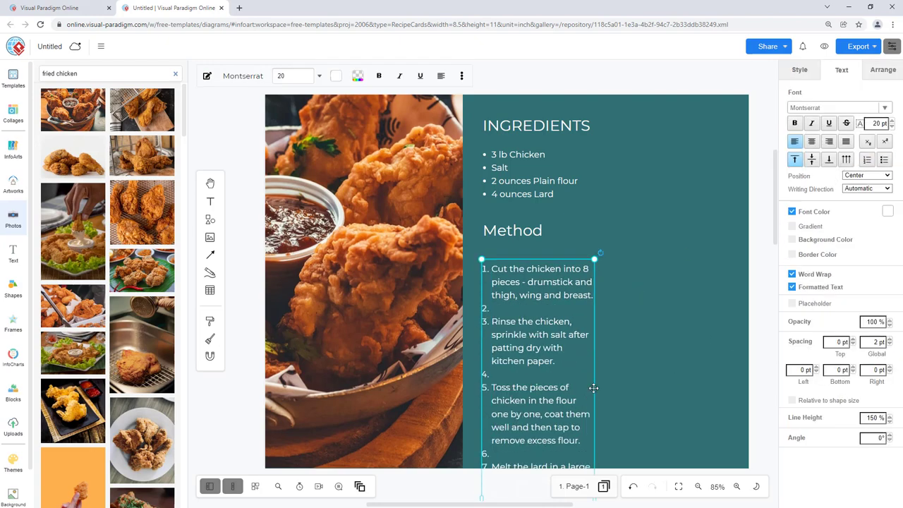
- Widen the instruction list almost to the page's right edge and delete its empty numbered lines
scroll(597, 395, down, 4)
drag(597, 402, 747, 381)
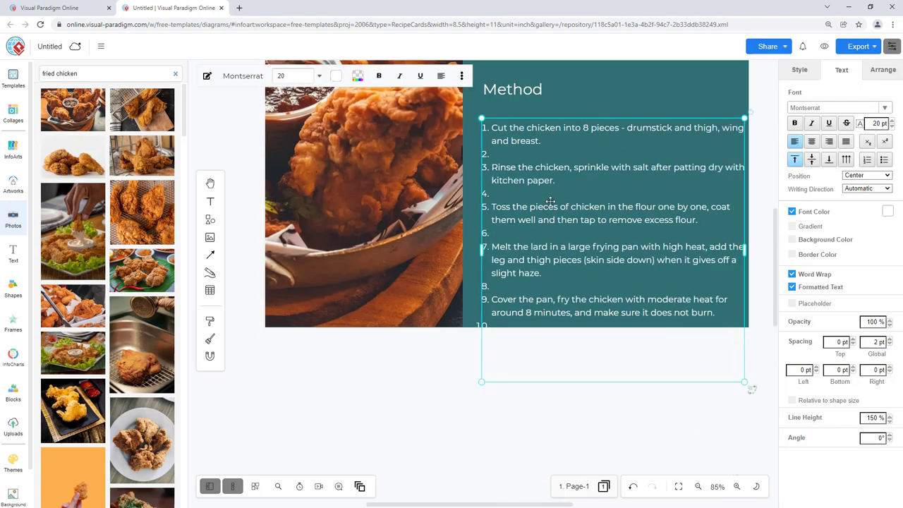
key(BackSpace)
click(508, 182)
key(BackSpace)
click(509, 204)
key(BackSpace)
key(BackSpace)
click(523, 274)
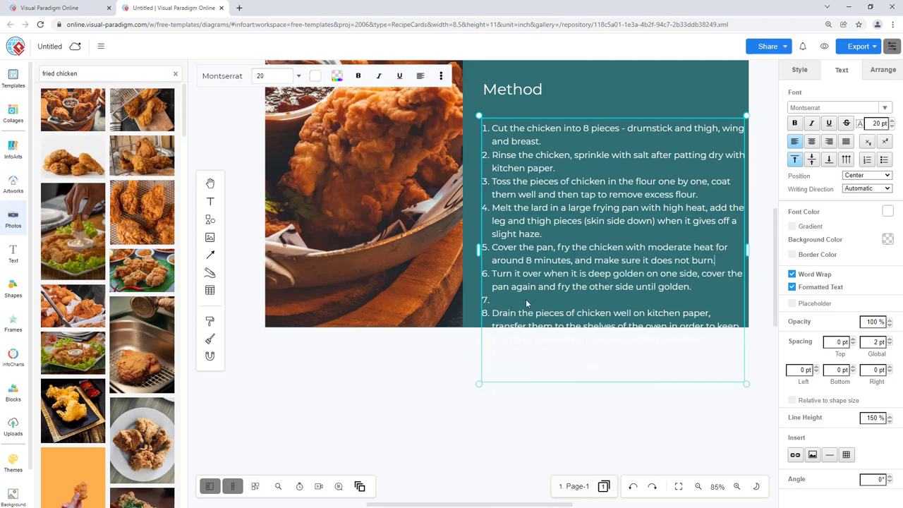
key(BackSpace)
key(Escape)
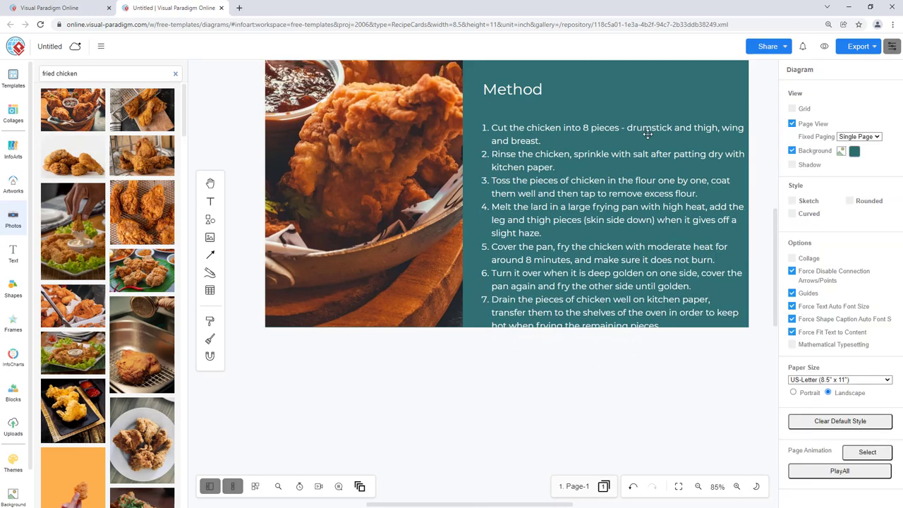
- Reduce both lists' text to 16 pt and fit the instruction list, slightly narrowed, below the Method heading
scroll(582, 249, up, 3)
drag(635, 331, 663, 400)
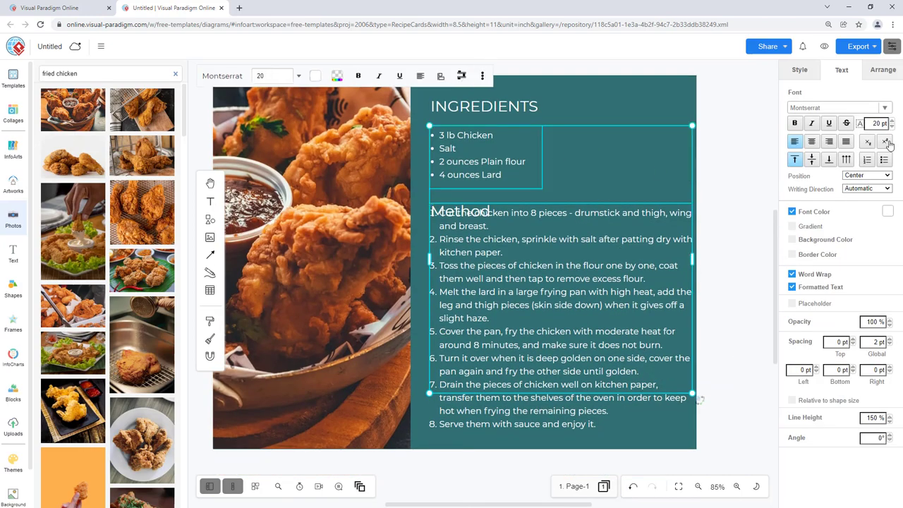
click(892, 126)
click(891, 126)
drag(691, 275, 665, 276)
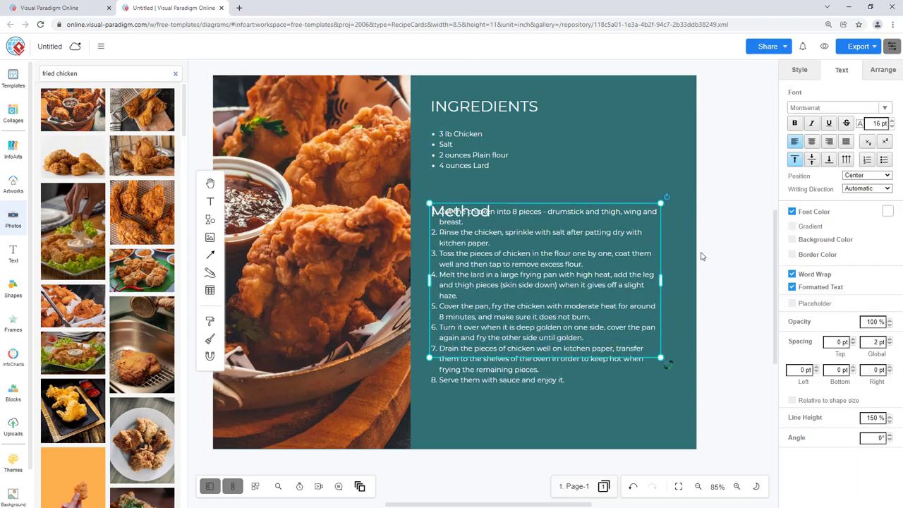
drag(543, 313, 544, 349)
- Try shifting the headings and lists sideways and undo the moves
click(484, 259)
drag(483, 259, 496, 259)
key(ctrl+z)
key(ctrl+z)
key(ctrl+z)
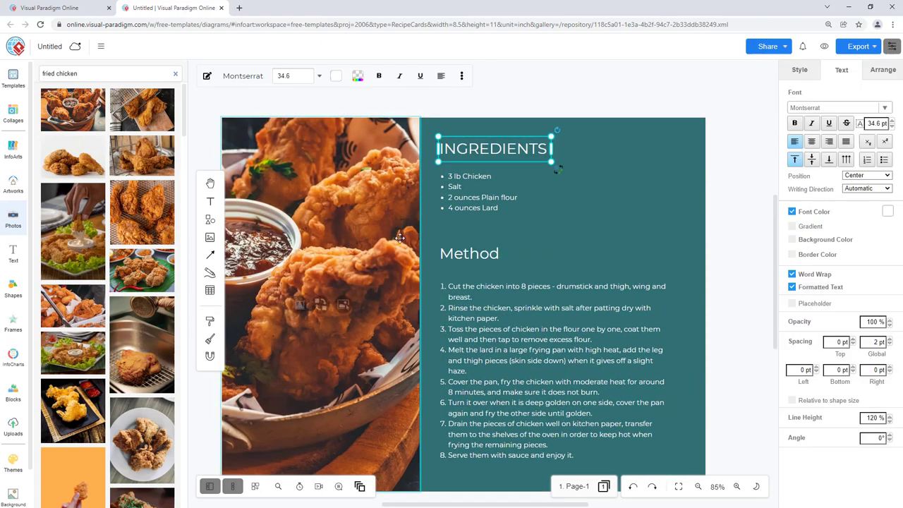
key(ctrl+z)
key(ctrl+z)
key(ctrl+z)
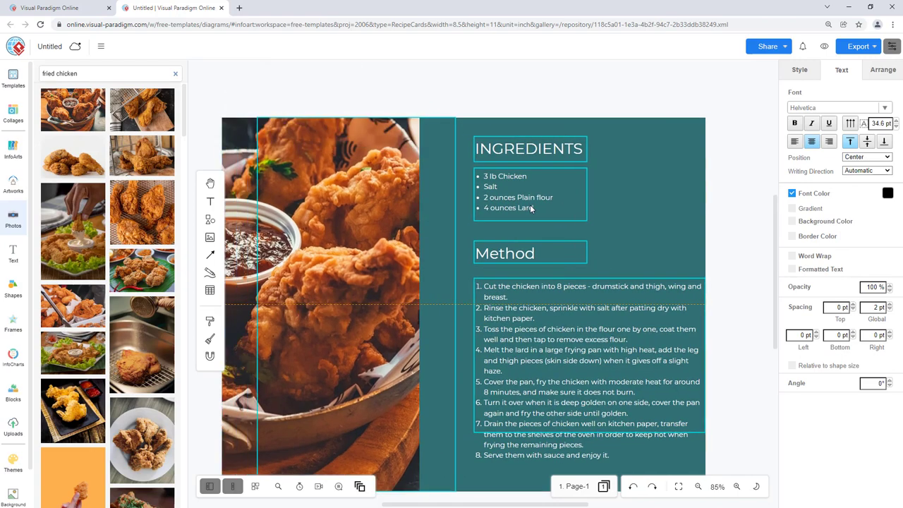
- Reposition the headings and lists together within the teal area and set the instruction list's line height to 160 %
drag(505, 337, 506, 358)
click(890, 416)
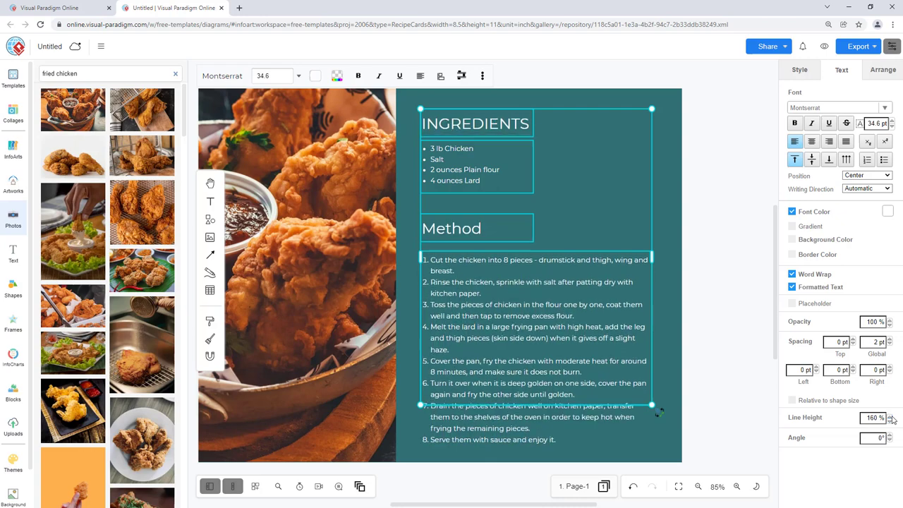
click(682, 352)
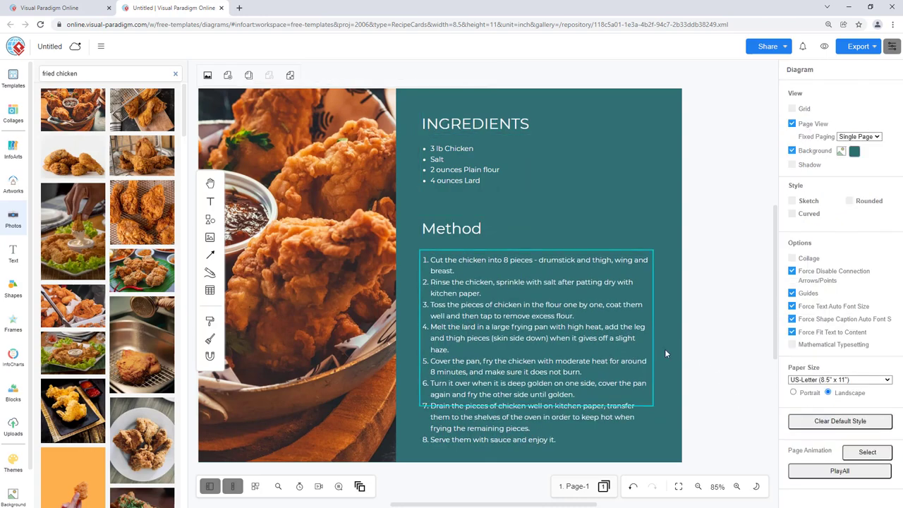
- Widen the instruction list slightly and set the line height of both lists to 170 %
drag(664, 354, 655, 329)
click(890, 416)
key(Tab)
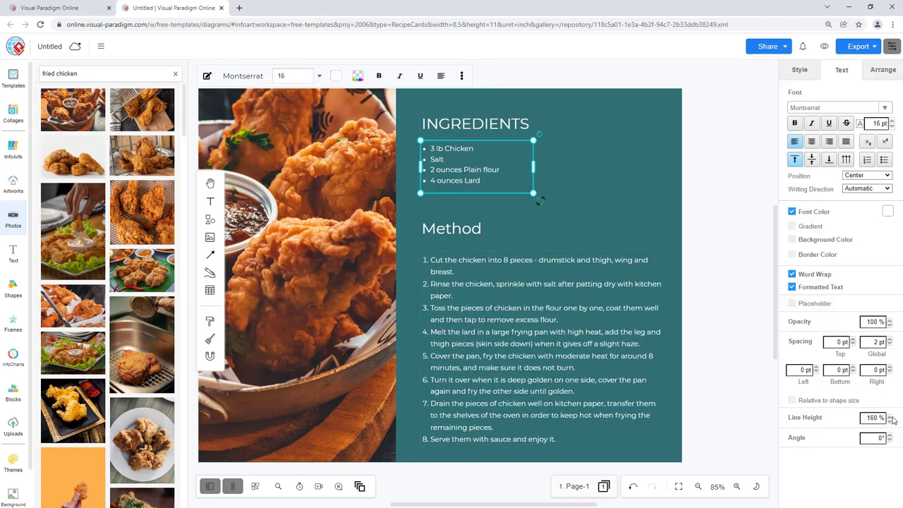
key(Escape)
- Move the Method section up, distribute the headings and lists evenly in the vertical direction, and shift them together within the teal area
click(451, 228)
click(458, 138)
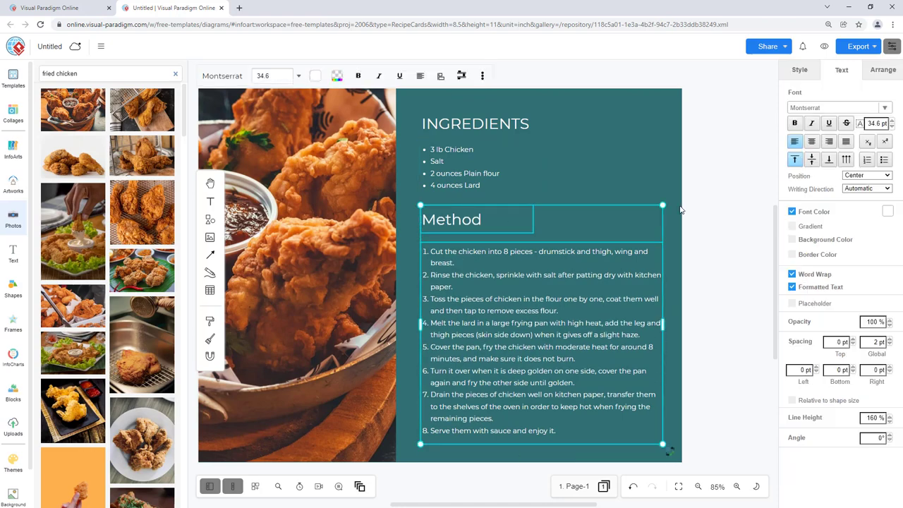
click(458, 138)
drag(458, 138, 452, 139)
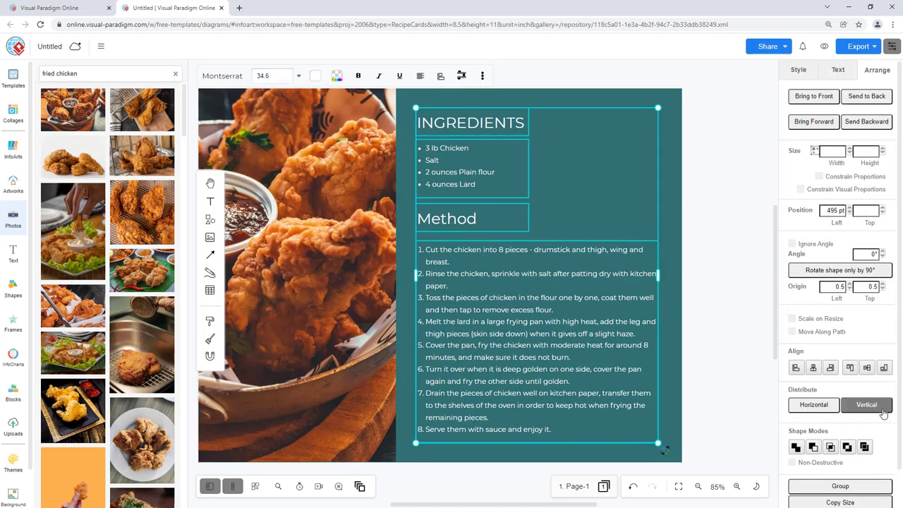
drag(456, 222, 455, 220)
click(584, 188)
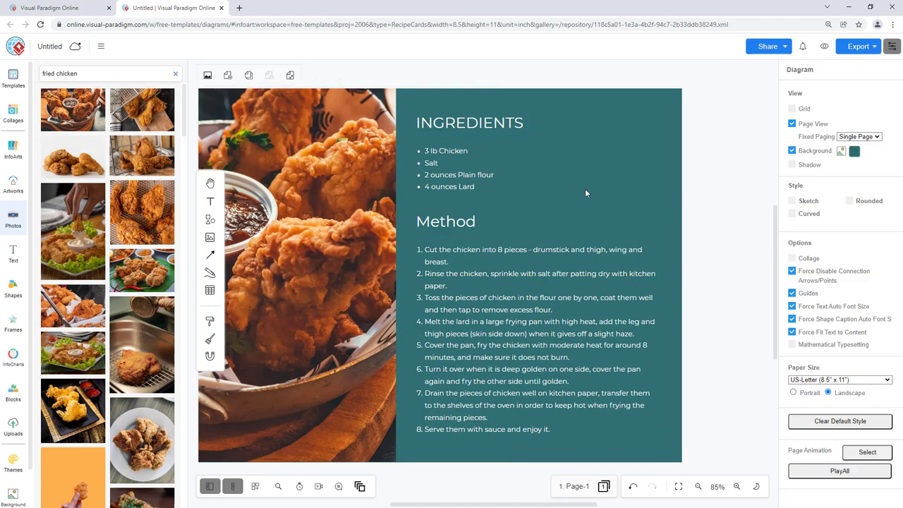
click(515, 131)
click(492, 137)
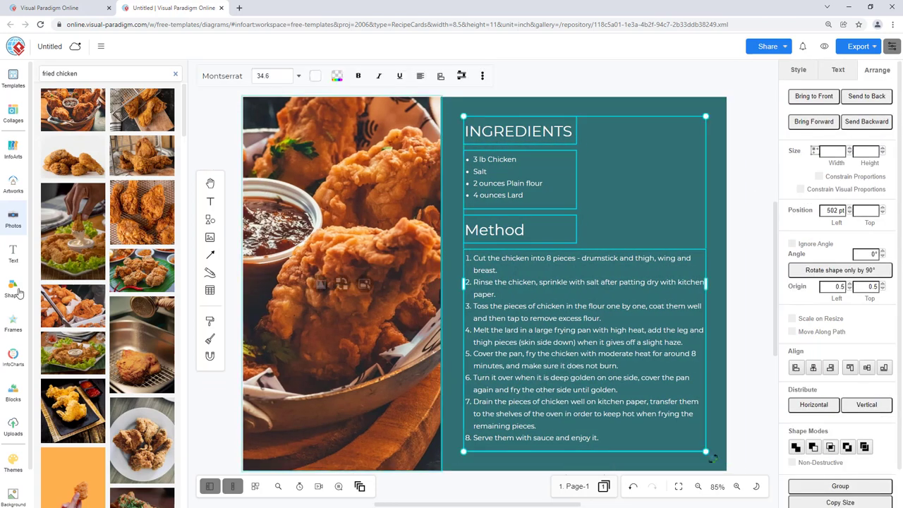
- Add a plain square from the basic shapes at the photo's upper-left corner and size it 470 × 850 pt
click(16, 289)
click(65, 135)
drag(83, 358, 303, 141)
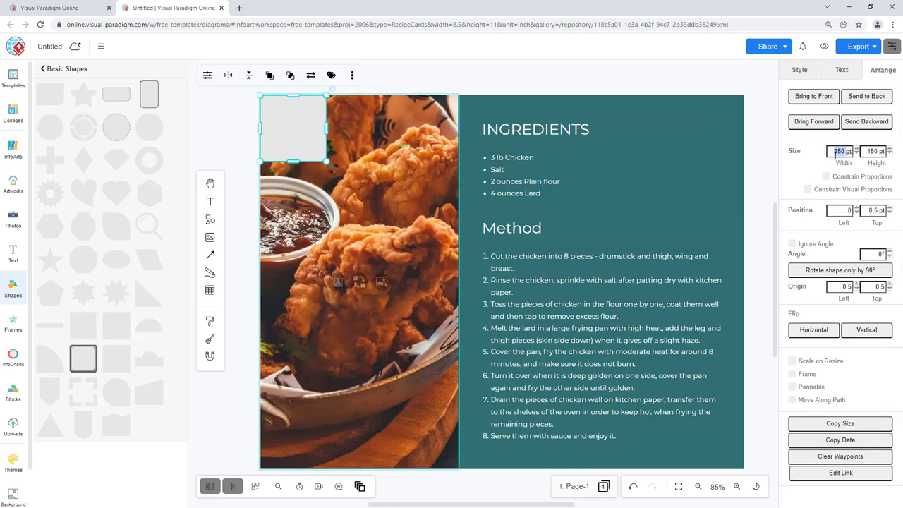
text(470)
key(Return)
double_click(864, 151)
text(850)
key(Return)
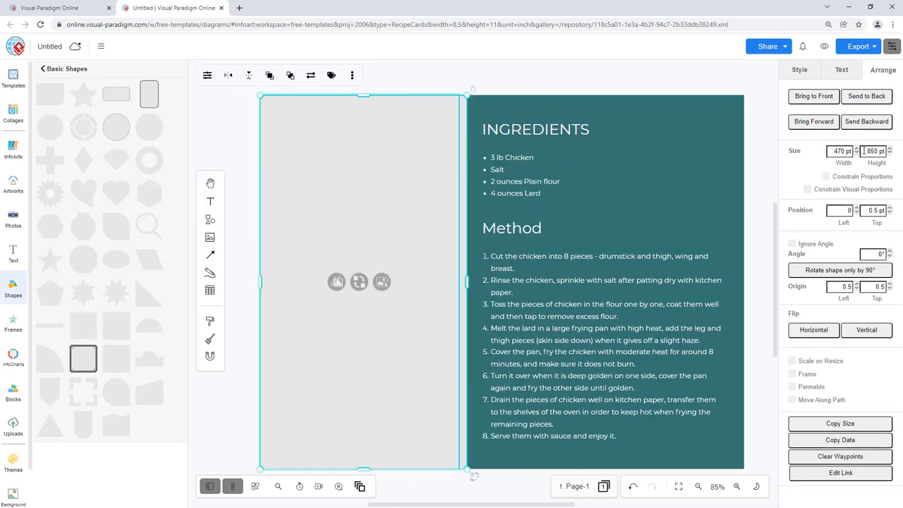
- Fill the rectangle with light turquoise and send it behind the photo as a vertical strip along its edge
click(799, 69)
click(822, 96)
click(844, 127)
click(883, 69)
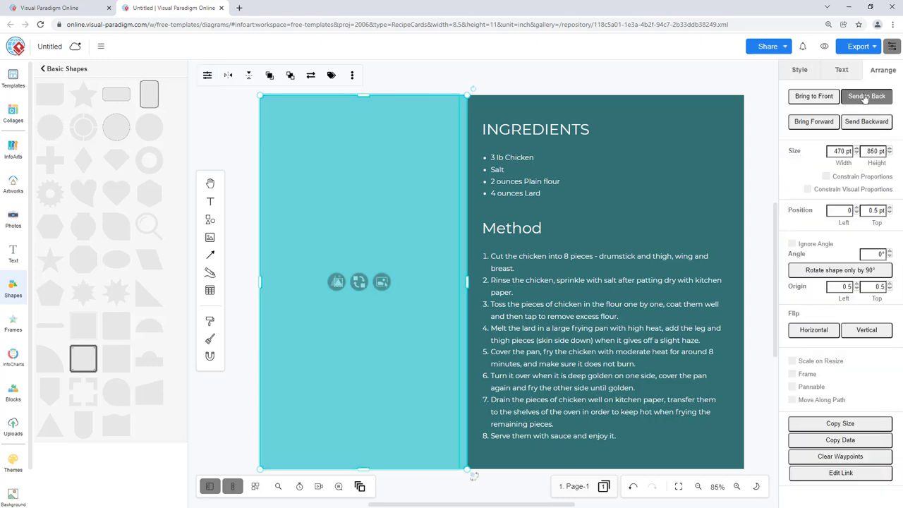
click(865, 97)
click(717, 90)
- Narrow the instruction list and distribute both headings and lists evenly in the vertical direction
click(639, 261)
drag(726, 347, 688, 339)
click(673, 240)
click(672, 248)
shift+click(512, 228)
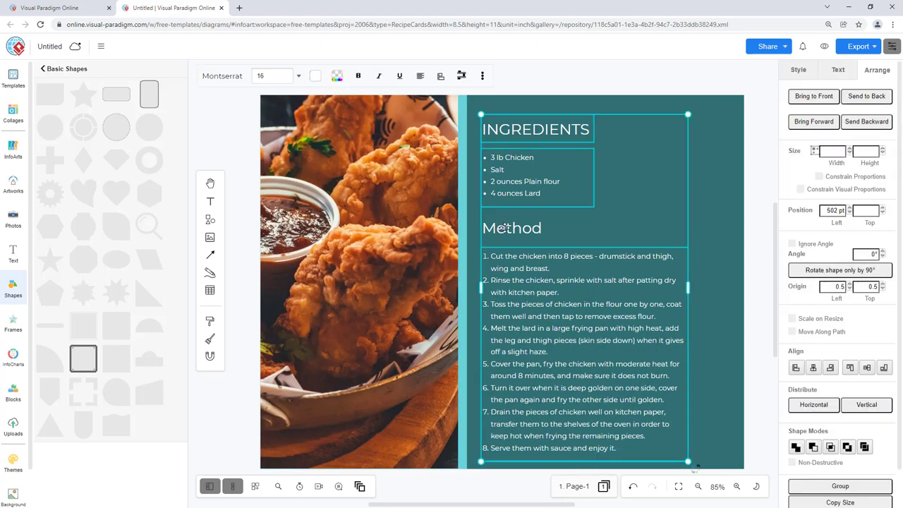
drag(511, 227, 511, 218)
shift+click(522, 170)
click(885, 401)
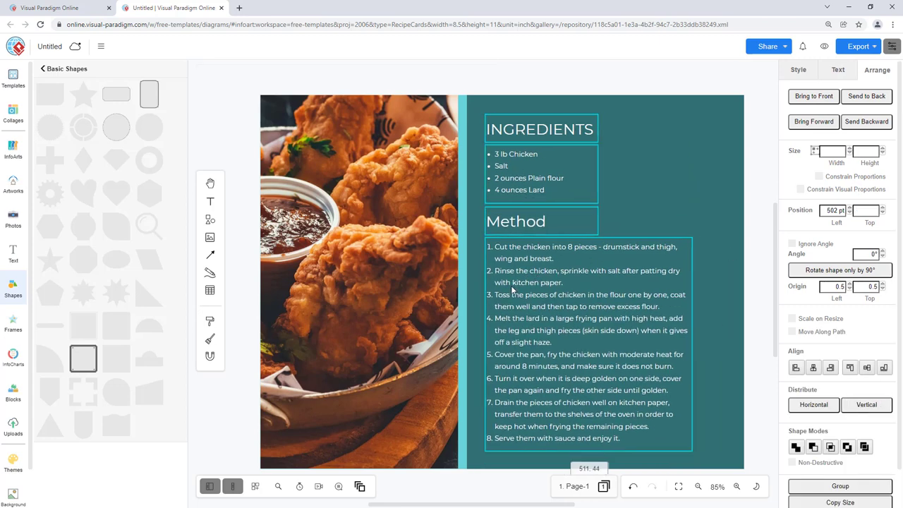
- Shift both headings and lists together away from the turquoise strip to a left position of 543 pt
click(671, 189)
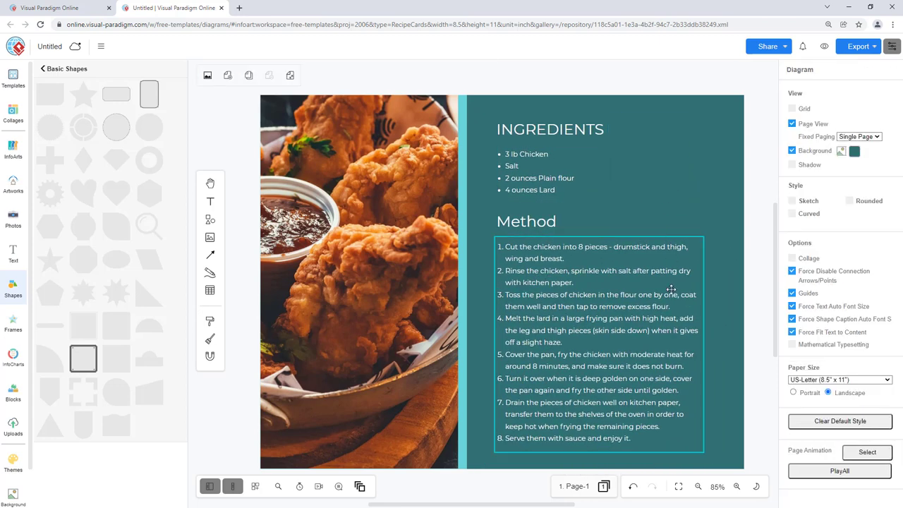
drag(481, 105, 726, 455)
drag(590, 313, 594, 313)
- Search the artworks for chicken and place the two-drumstick illustration beside the ingredient list
click(13, 183)
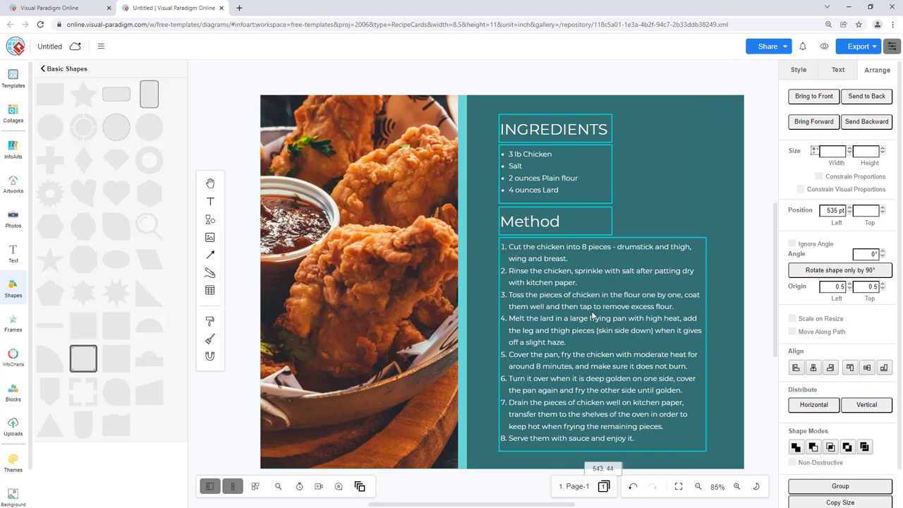
key(Return)
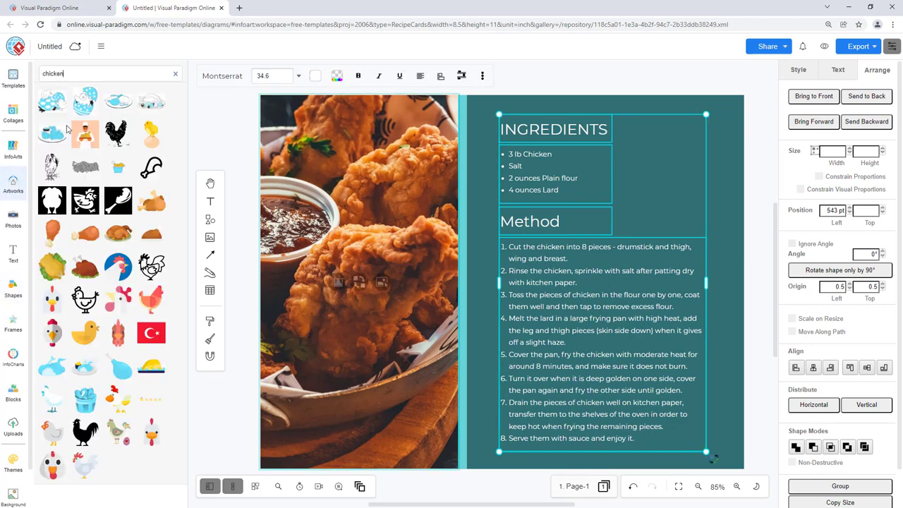
drag(84, 232, 683, 192)
- Add a white circle about 175 pt wide and place it behind the drumstick artwork
click(13, 289)
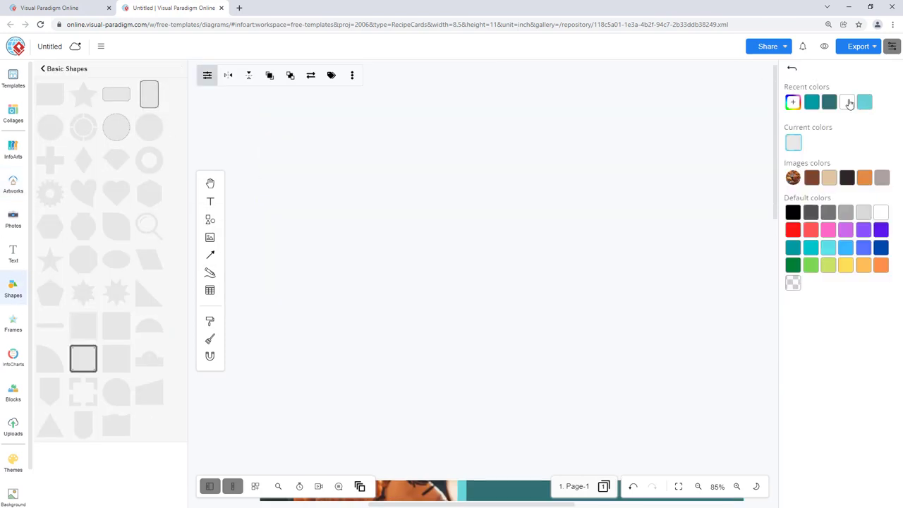
key(ctrl+shift+b)
click(688, 289)
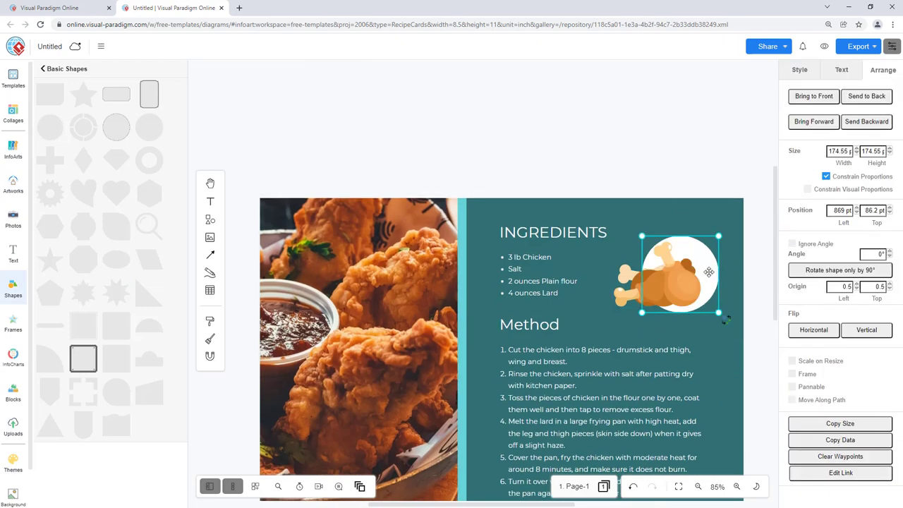
click(661, 181)
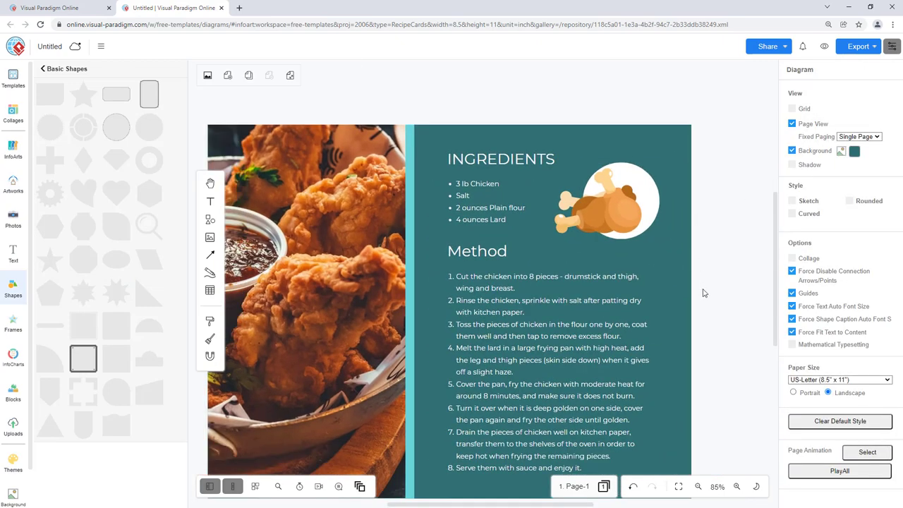
- Make the INGREDIENTS and Method headings bold and shift both outward toward the turquoise strip, to about 511 pt
click(508, 134)
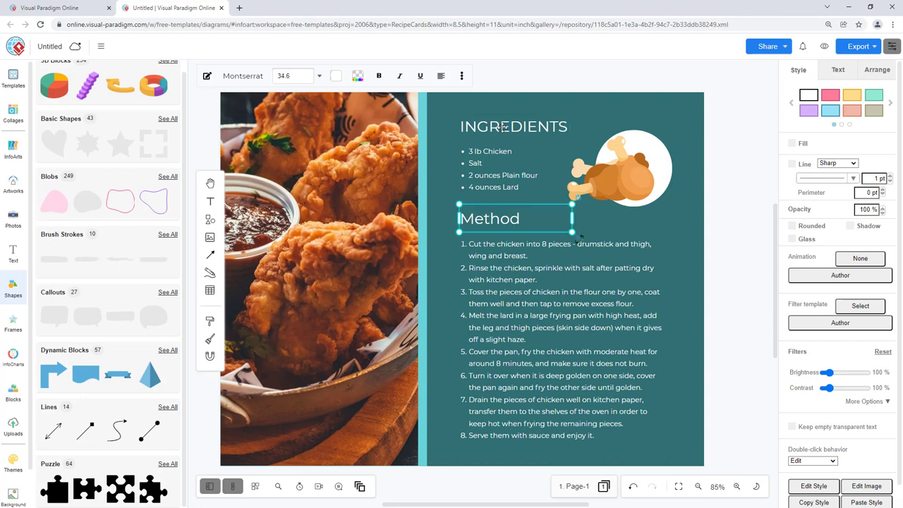
click(517, 111)
click(509, 128)
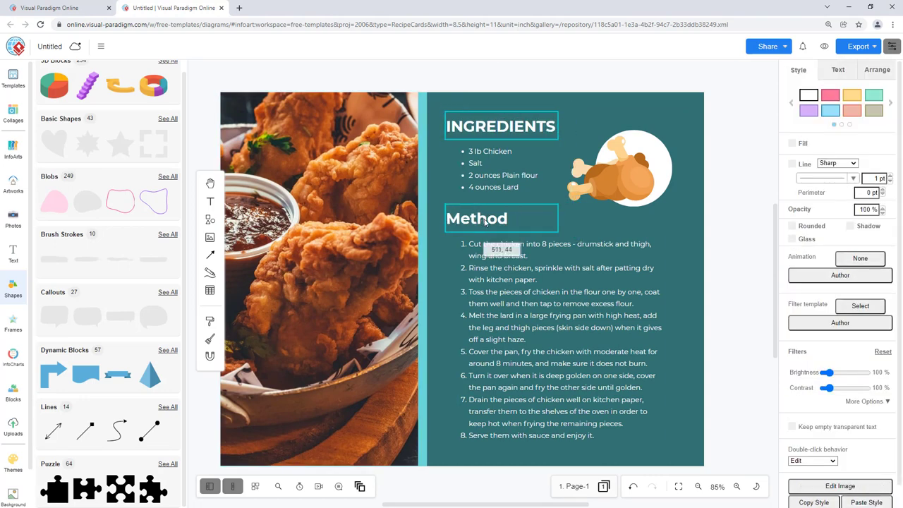
click(531, 118)
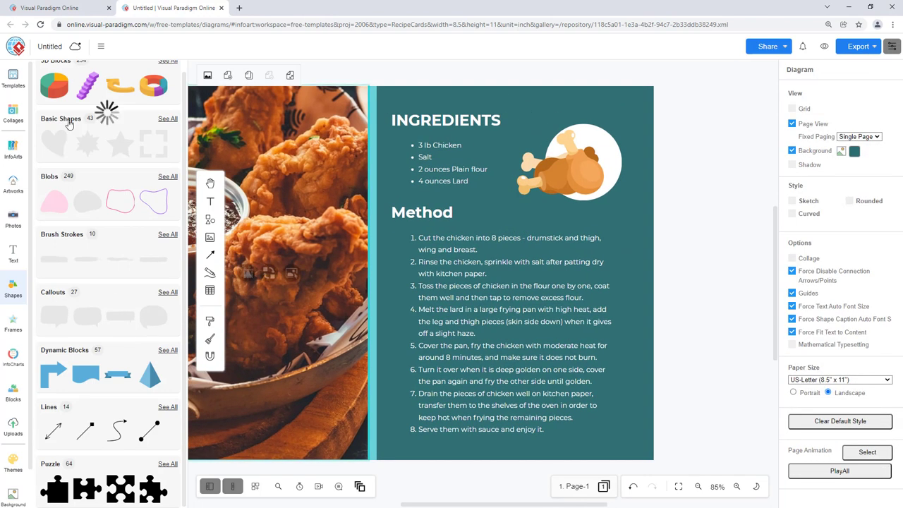
- Add a thin light turquoise bar starting at the strip under the INGREDIENTS heading and a matching one under Method
click(68, 124)
drag(88, 361, 608, 171)
click(876, 70)
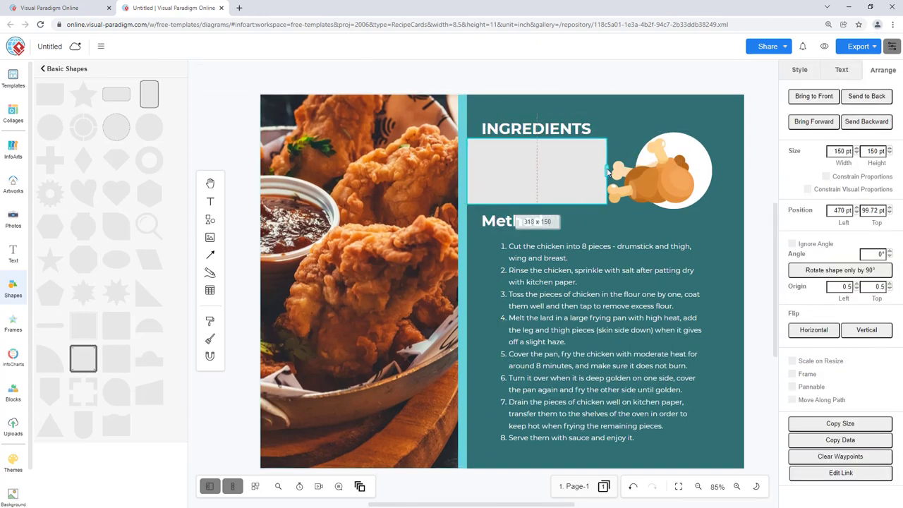
drag(564, 204, 585, 189)
click(867, 96)
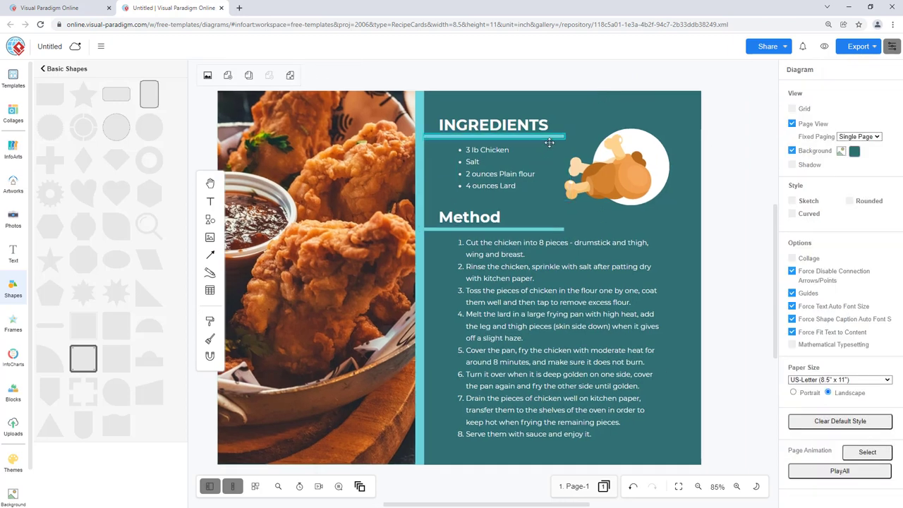
drag(494, 224, 494, 134)
drag(570, 182, 663, 183)
click(727, 172)
key(ctrl+z)
key(ctrl+z)
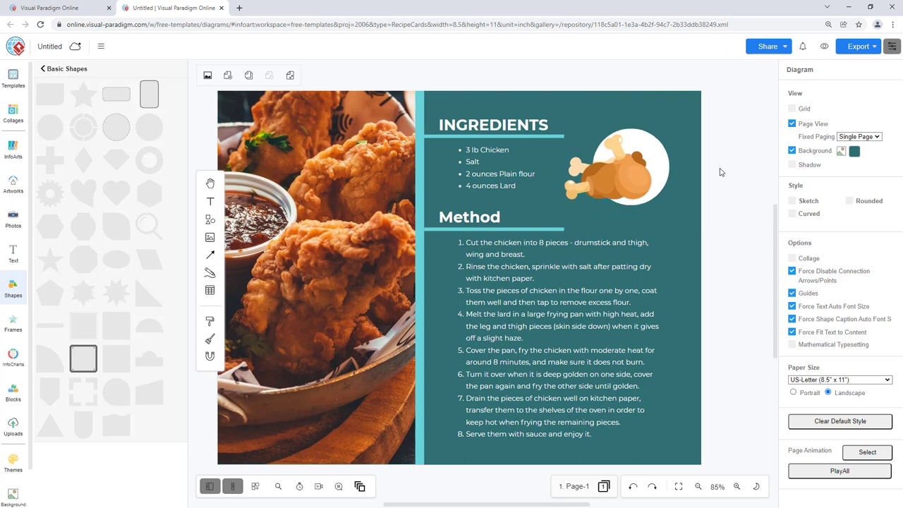
- Shorten both heading underlines slightly and centre the text of the two headings above them
click(536, 137)
drag(565, 183, 555, 184)
click(556, 208)
click(488, 222)
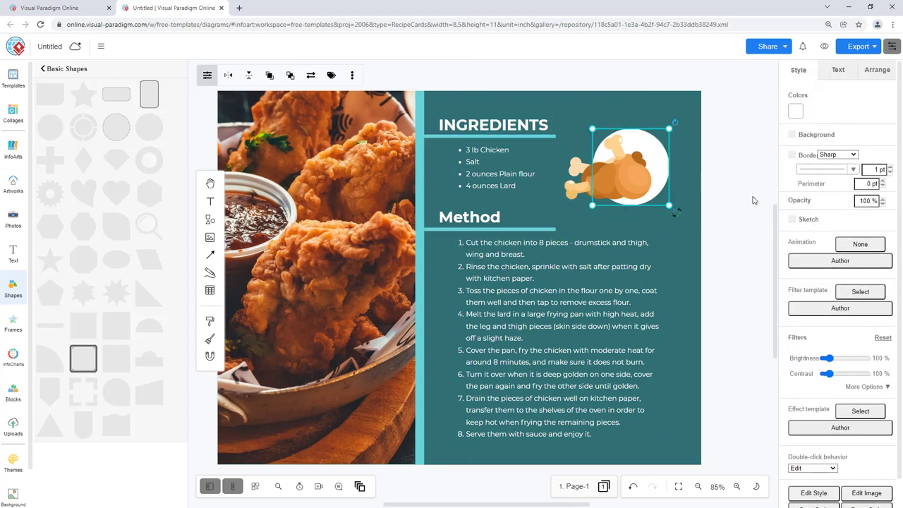
click(503, 112)
click(723, 195)
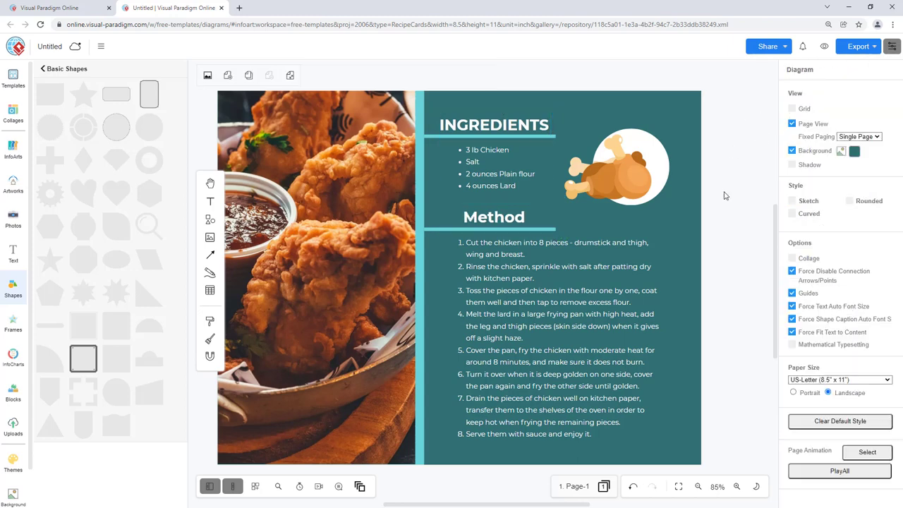
- Left-align both headings in line with the lists and extend their underlines slightly
click(525, 216)
shift+click(494, 125)
drag(479, 227, 497, 229)
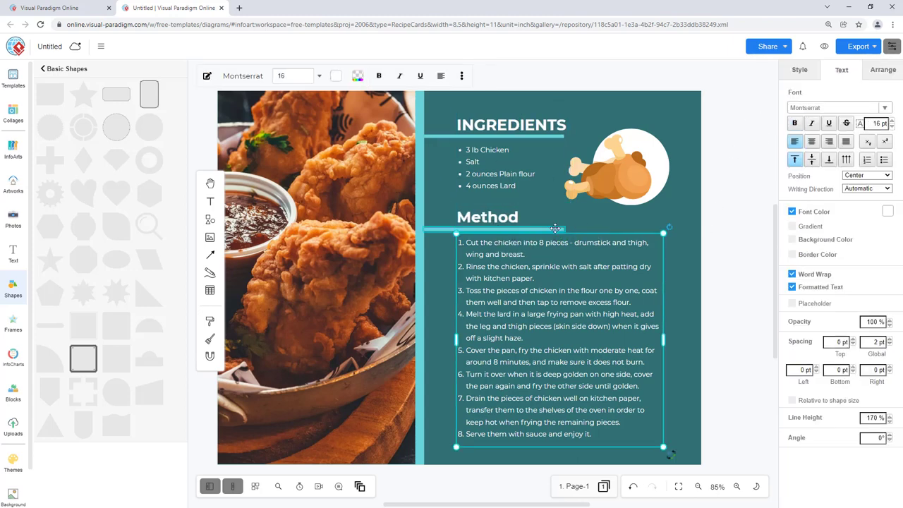
click(697, 209)
- Move the drumstick artwork with its circle and both lists slightly down to leave space below the underlines
drag(617, 166, 617, 176)
click(608, 285)
key(ctrl+z)
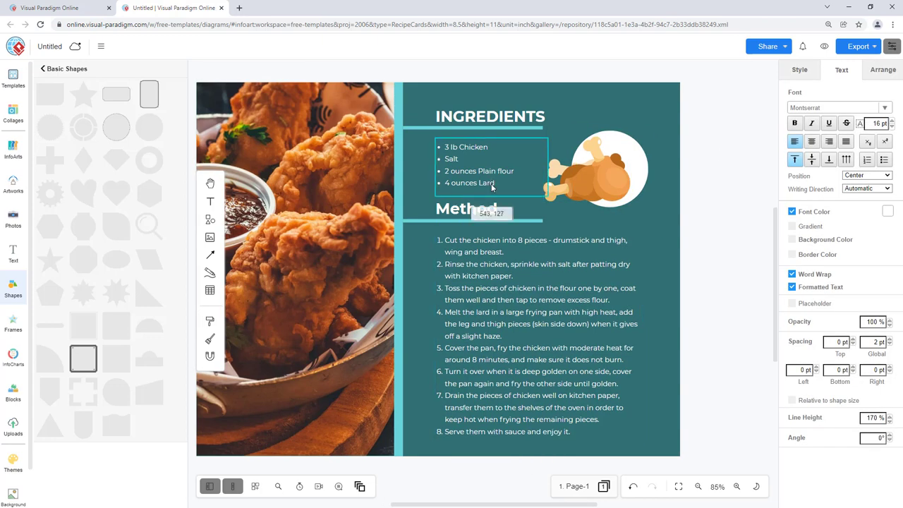
click(618, 310)
click(699, 279)
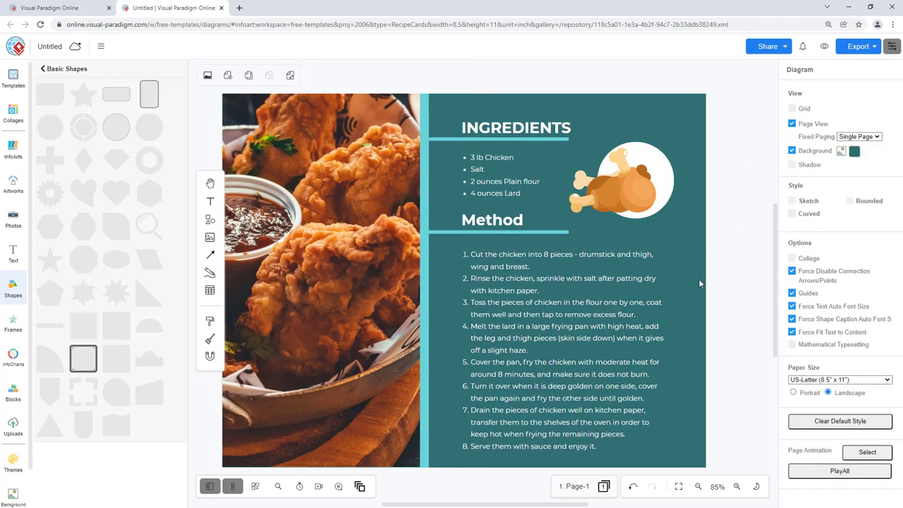
- Add a copy of the turquoise strip at the page's right edge and narrow it to a thin border
click(681, 204)
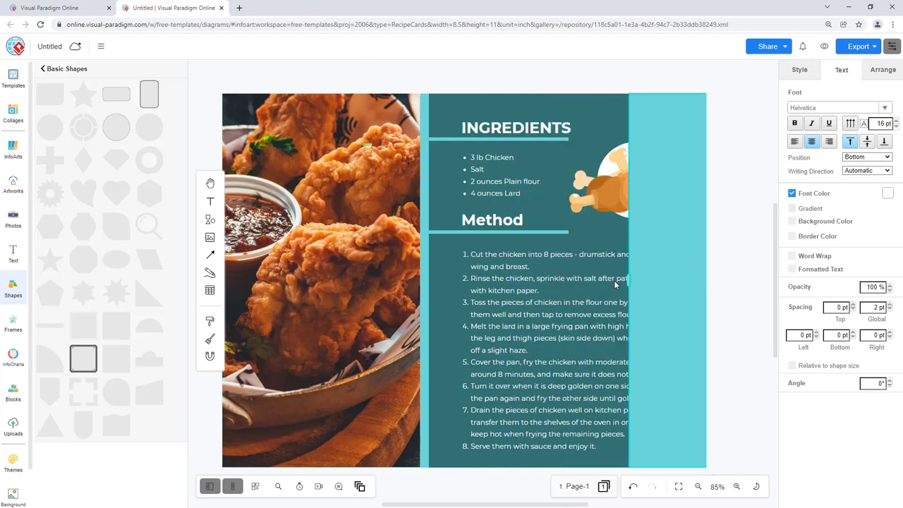
- Remove the Method underline and enlarge the INGREDIENTS underline into a turquoise band behind the ingredients section, ending above Method
click(485, 140)
click(485, 140)
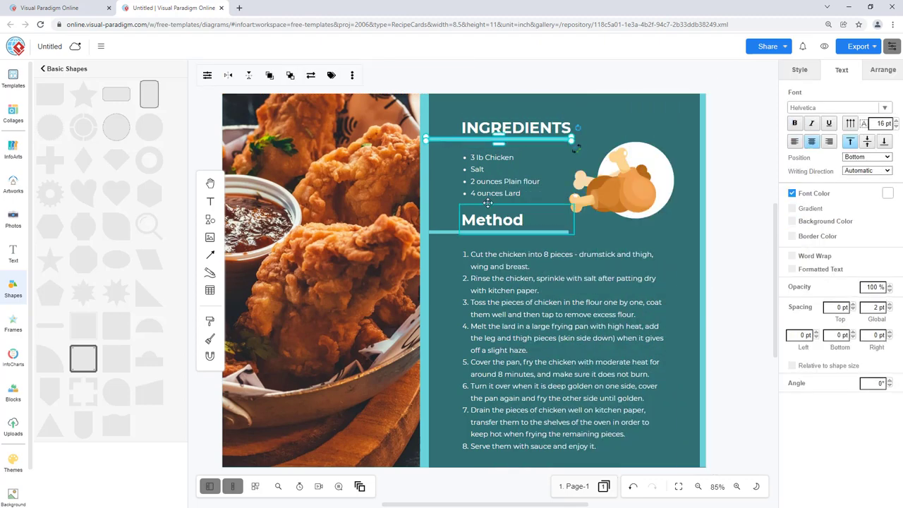
click(474, 223)
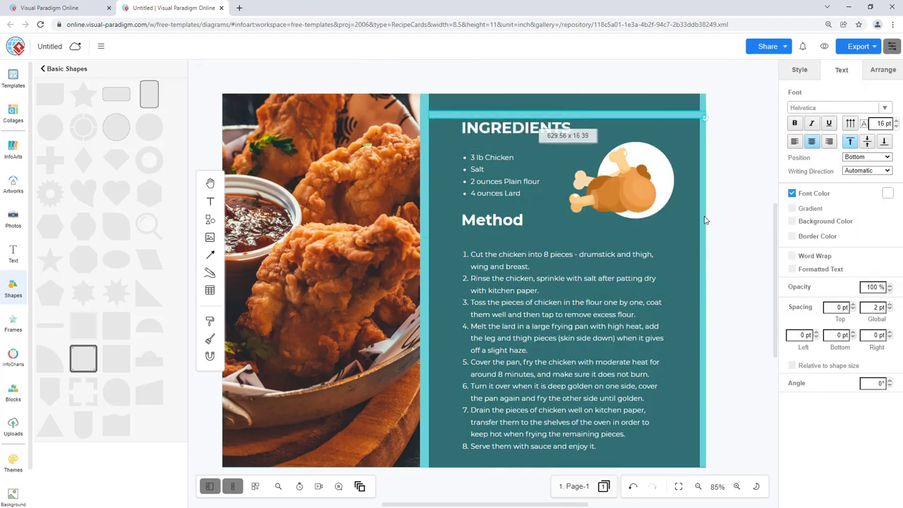
drag(704, 220, 651, 231)
click(494, 233)
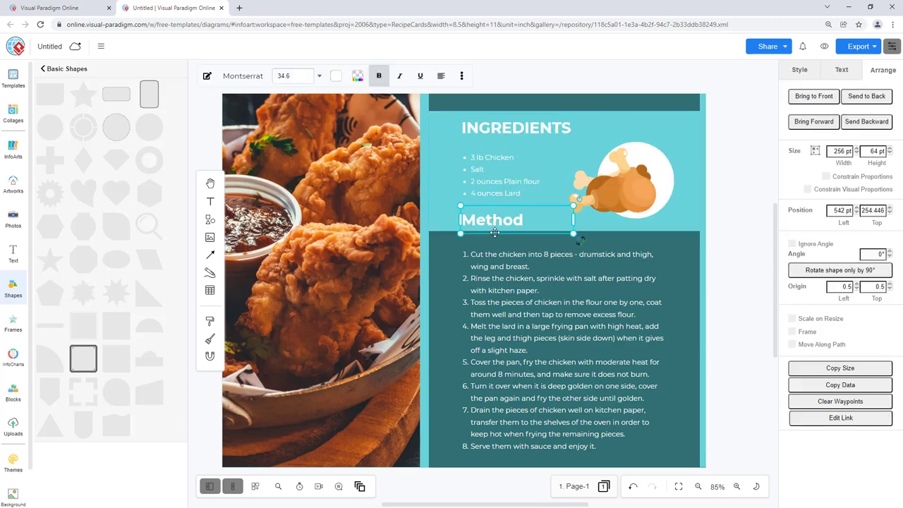
drag(494, 232, 494, 206)
- Change the font color of the INGREDIENTS heading and ingredient list to dark teal
drag(455, 105, 577, 208)
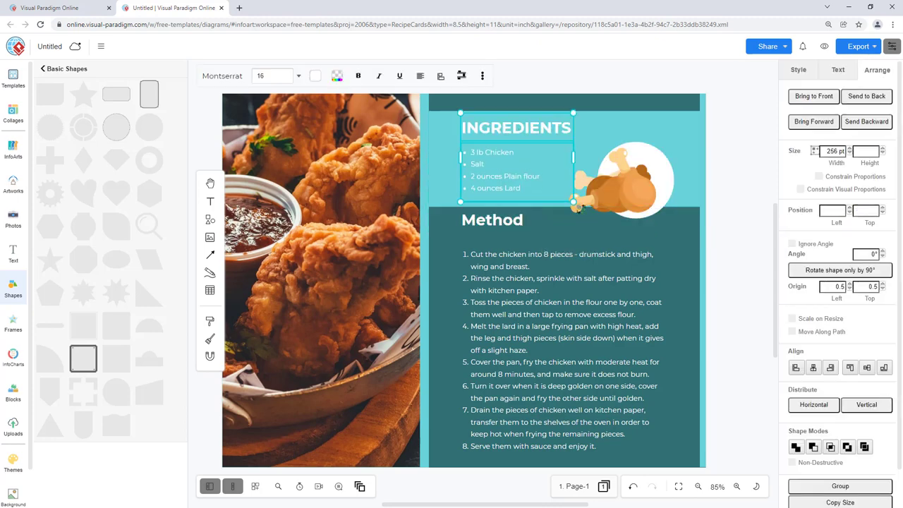
click(838, 69)
click(880, 110)
click(830, 102)
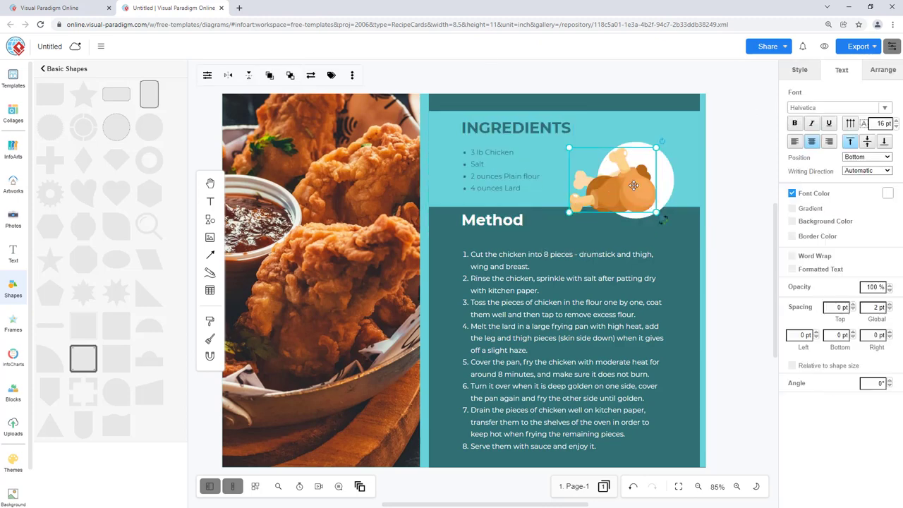
- Shift the drumstick artwork and circle slightly toward the right border and lower the Method heading toward its list
drag(621, 180, 629, 179)
drag(507, 224, 506, 234)
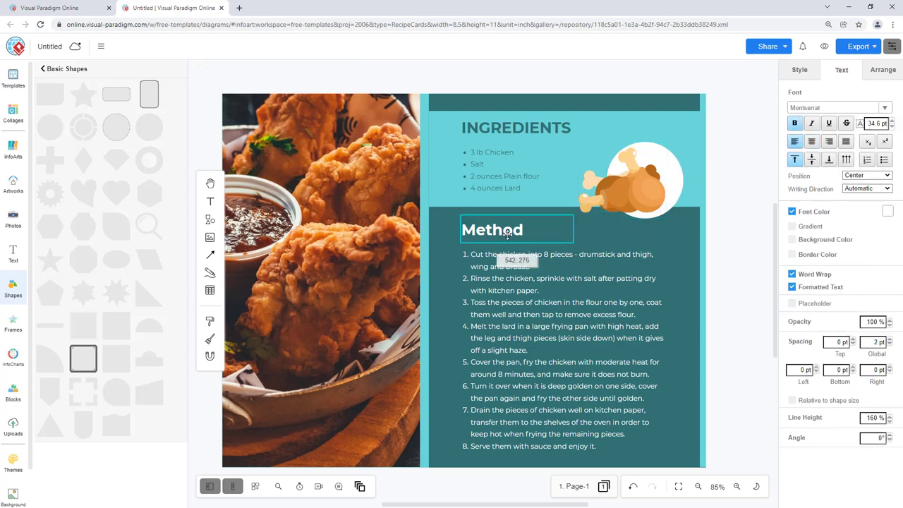
- Extend the turquoise band up to the page's top edge and slightly down, to about 630 × 265 pt
click(573, 97)
drag(570, 213, 570, 216)
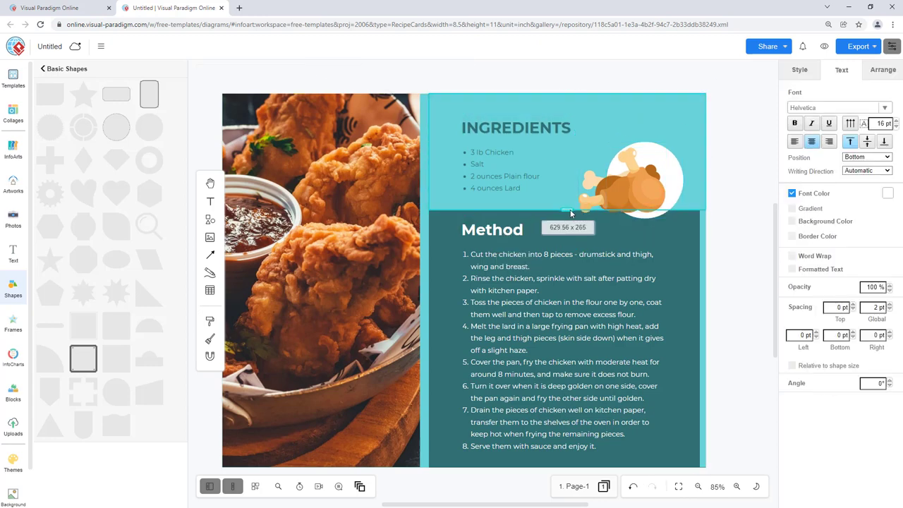
- Nudge the ingredients text and the Method heading and list slightly upward, and raise the turquoise band's lower edge a little
drag(494, 151, 493, 149)
click(620, 180)
drag(516, 266, 515, 264)
click(738, 213)
click(566, 205)
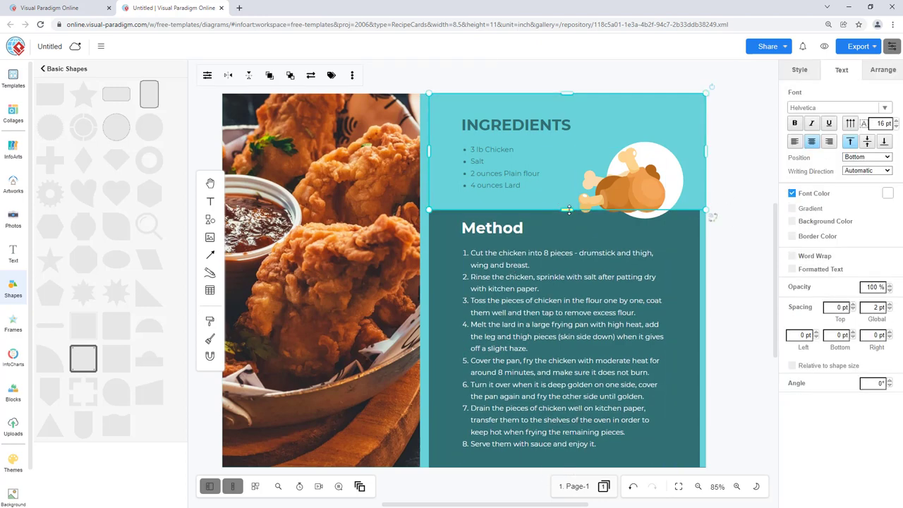
click(709, 191)
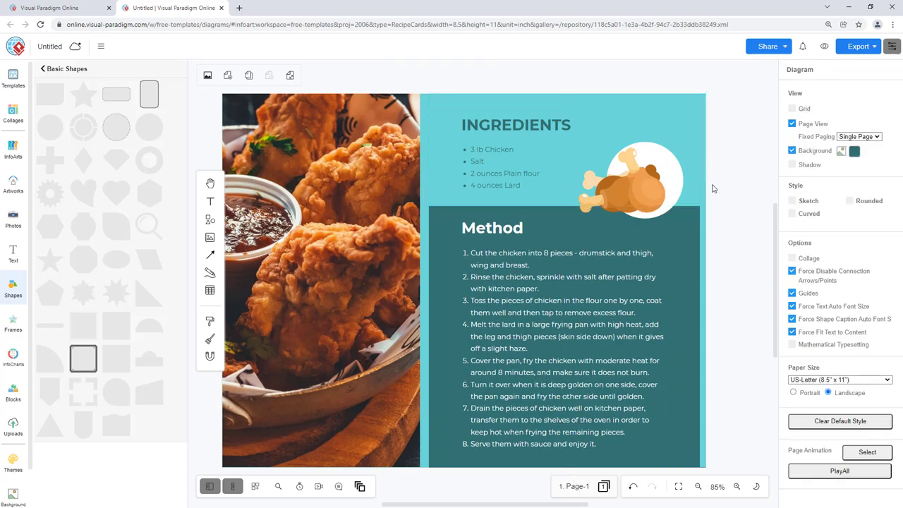
- Reposition the drumstick artwork and its white circle so they straddle the turquoise band's lower edge near the page's right side
mouse_move(659, 205)
mouse_down()
mouse_move(650, 206)
mouse_move(687, 225)
mouse_move(657, 207)
mouse_up()
click(743, 182)
drag(628, 178, 680, 284)
scroll(679, 284, down, 3)
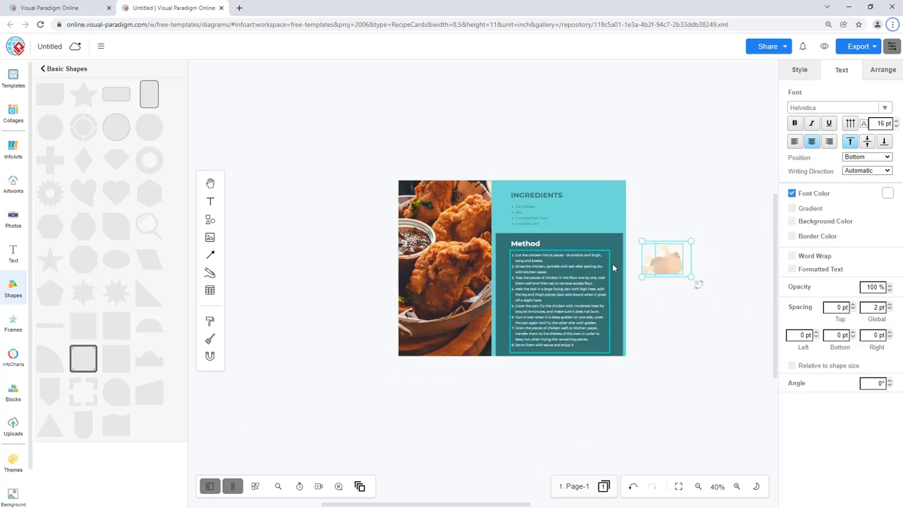
drag(733, 267, 596, 198)
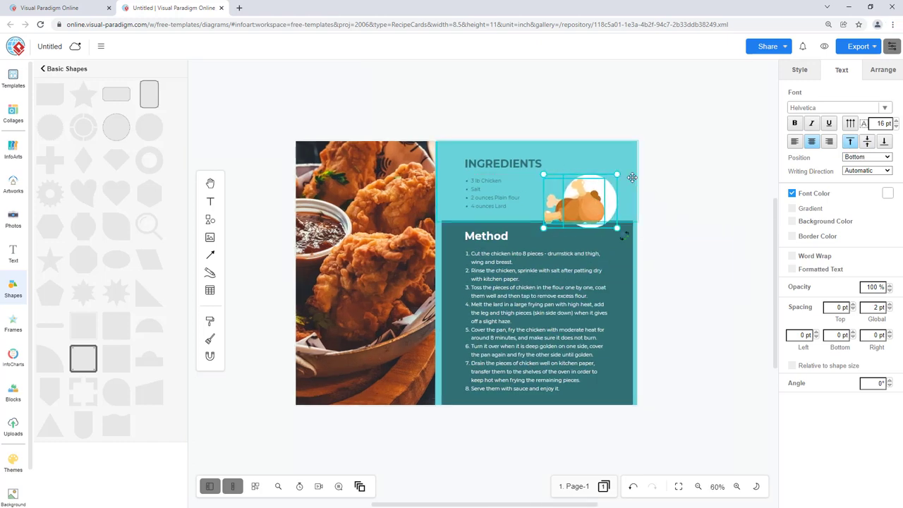
click(768, 87)
- Widen the turquoise strip along the page's right edge slightly
click(634, 226)
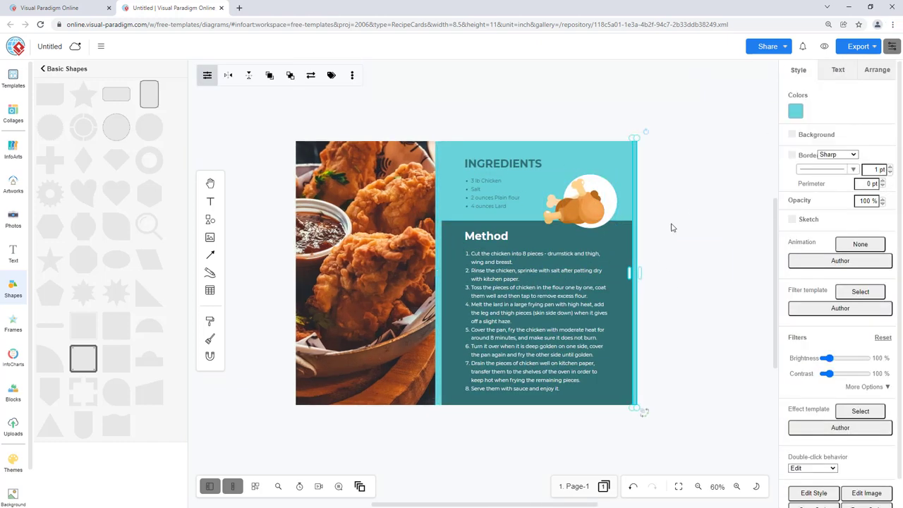
click(703, 169)
click(631, 234)
- Recolor the turquoise ingredients band and the vertical strips with the tan color from the image colors
key(ctrl+a)
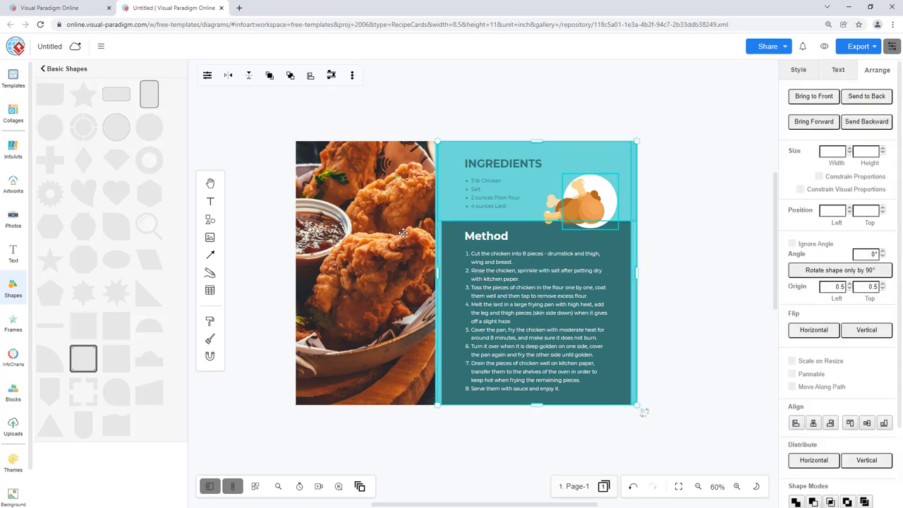
click(797, 70)
click(792, 111)
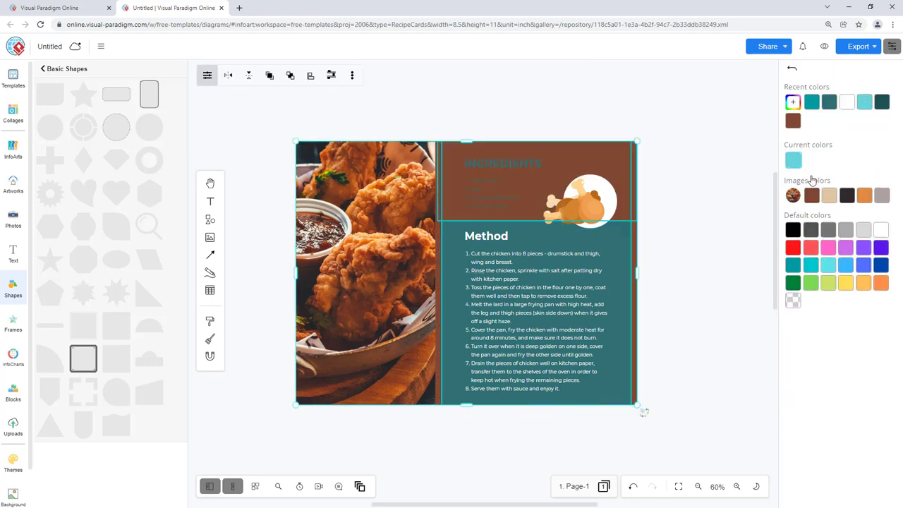
click(828, 199)
click(683, 232)
- Apply image colors: near-black to the page background and orange to the ingredients band
click(847, 155)
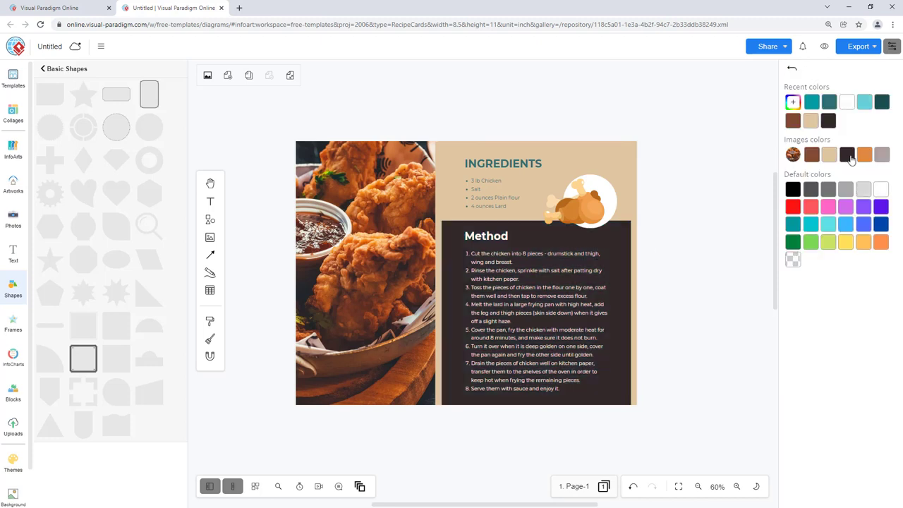
click(865, 155)
click(794, 111)
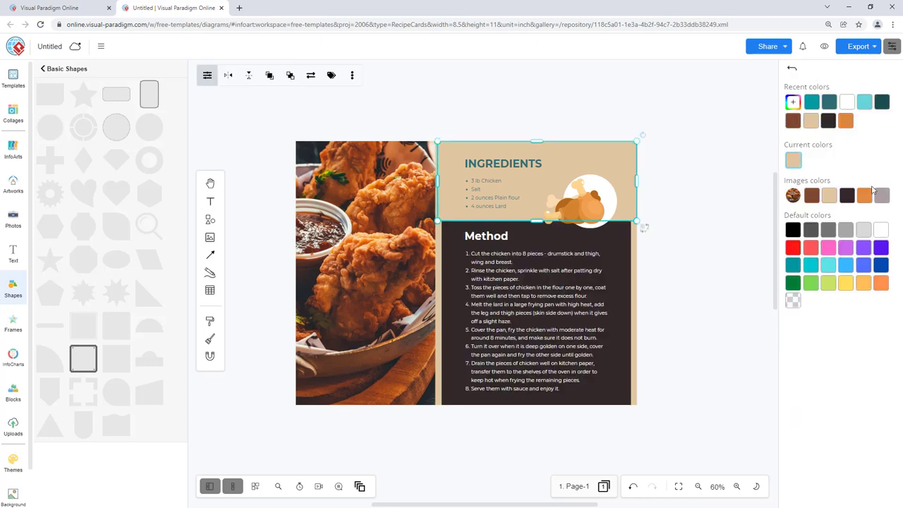
click(871, 200)
click(713, 184)
- Change the font color of the INGREDIENTS heading and ingredient list to white
click(505, 168)
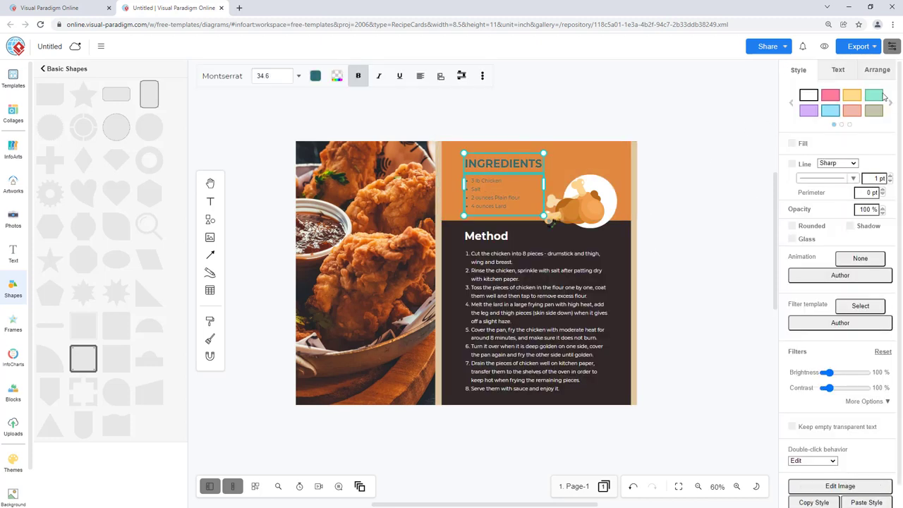
click(795, 111)
click(853, 105)
click(736, 141)
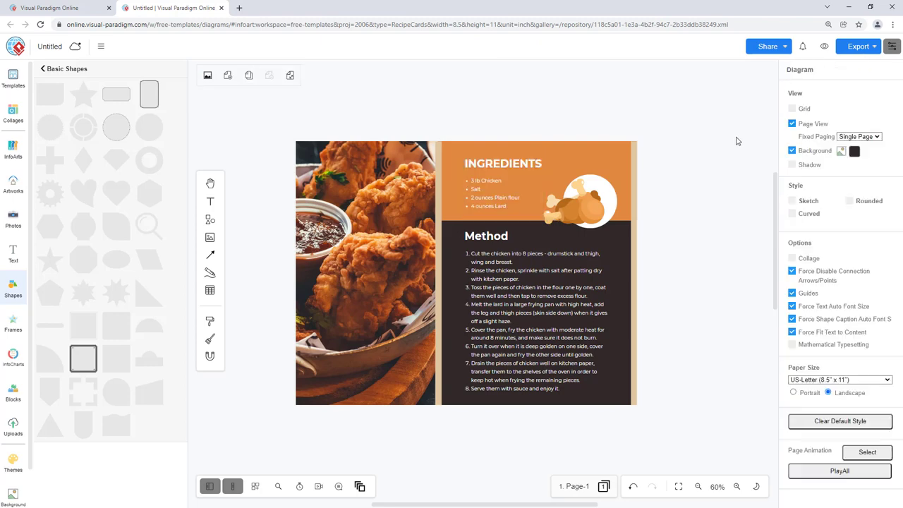
- Enlarge the white circle behind the drumsticks slightly and remove the tan strip along the page's right edge
click(606, 191)
click(645, 296)
click(633, 339)
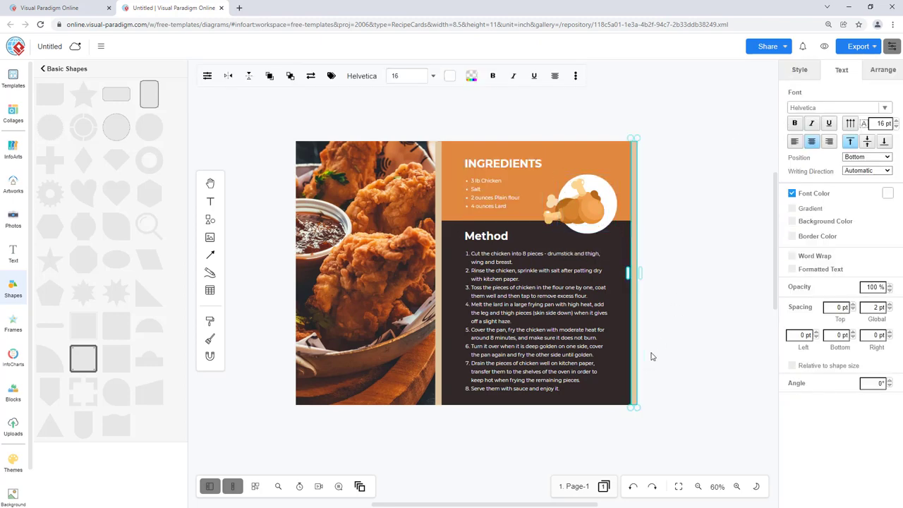
click(635, 205)
click(640, 216)
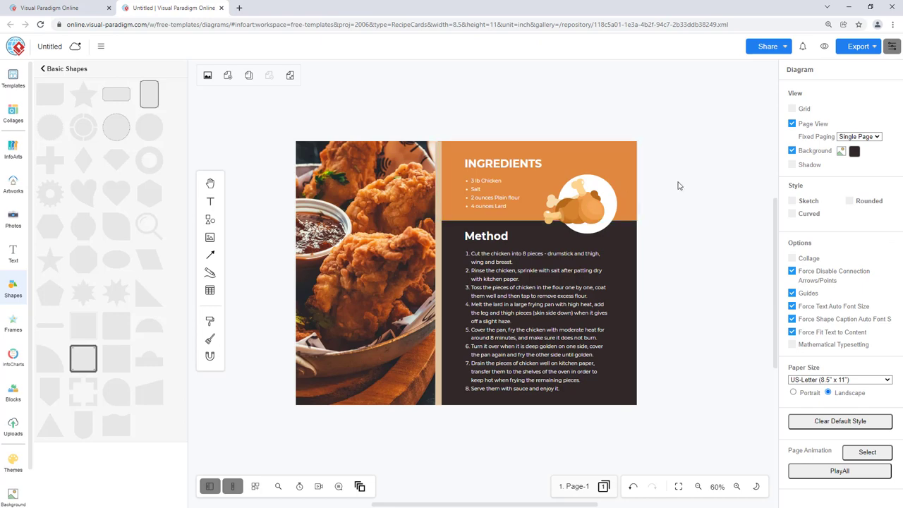
- Nudge the drumstick artwork and its white circle slightly to the left
click(617, 198)
click(685, 203)
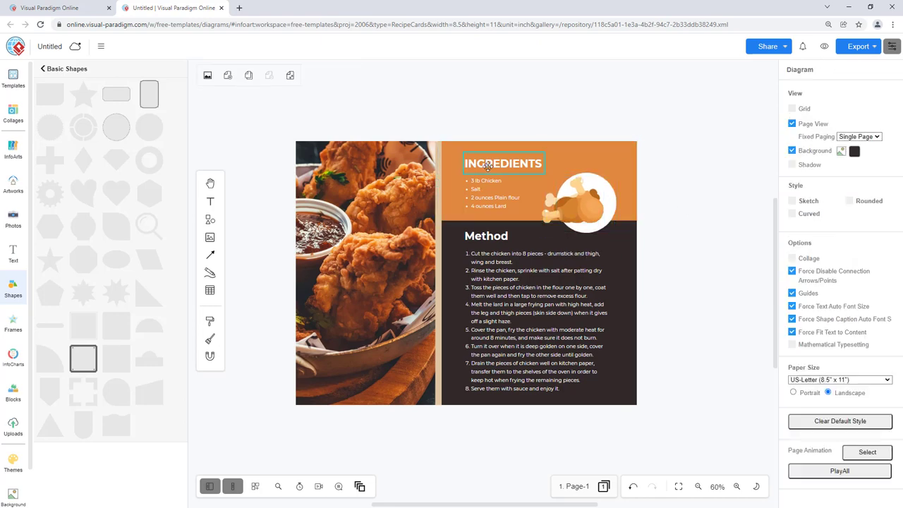
click(486, 166)
click(695, 190)
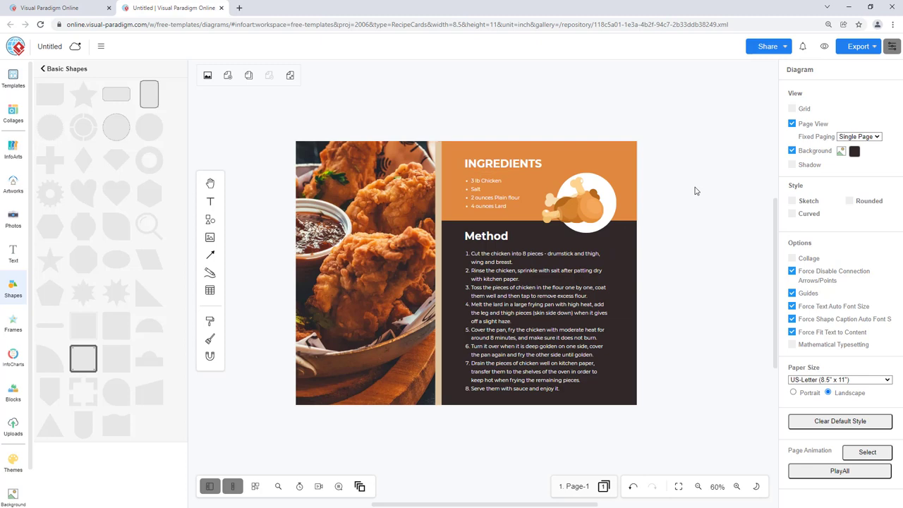
- Add a white "Fried Chicken" title and format it in bold Montserrat
double_click(575, 107)
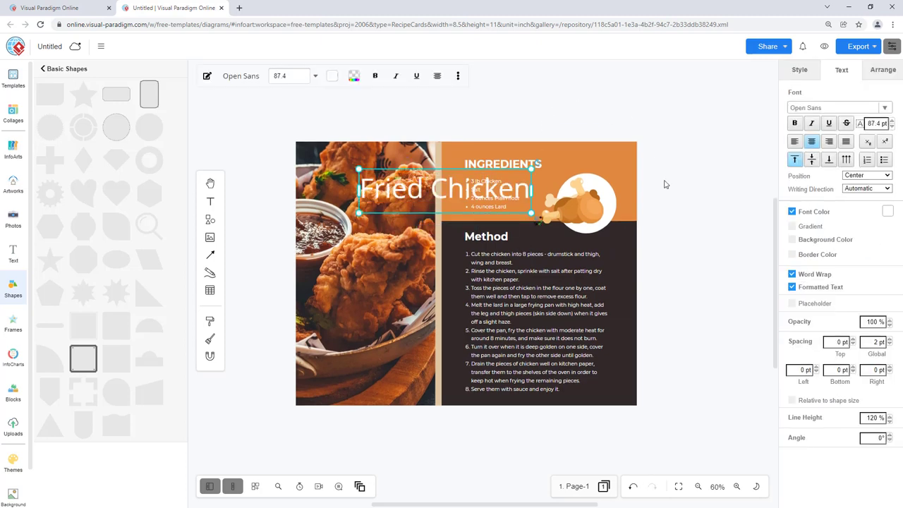
click(796, 108)
text(m)
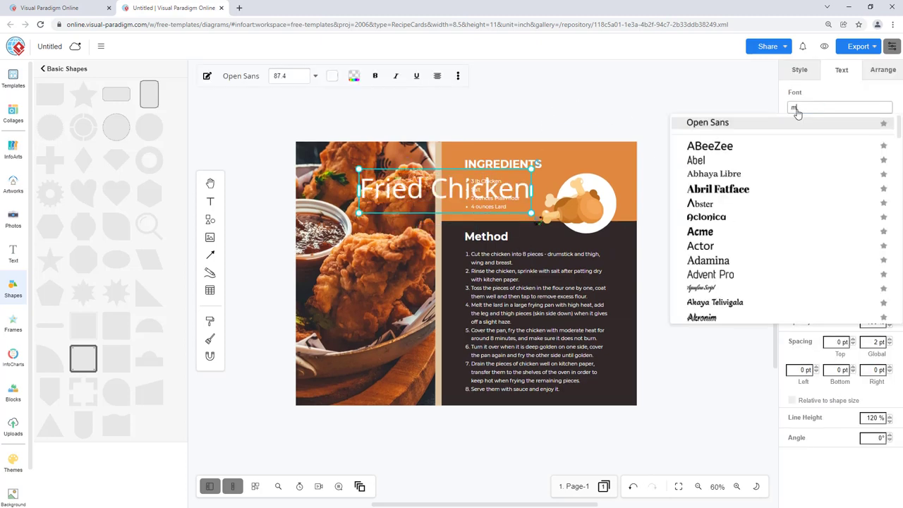
text(ont)
click(712, 151)
key(ctrl+b)
- Place the title on two left-aligned lines over the lower part of the method list and enlarge its text to 127.54 pt
drag(411, 209, 505, 365)
click(591, 438)
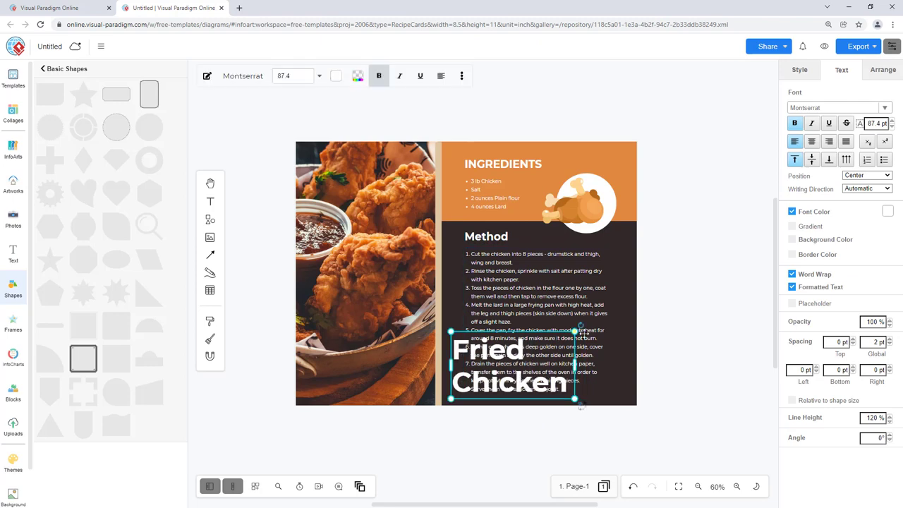
drag(588, 323, 623, 295)
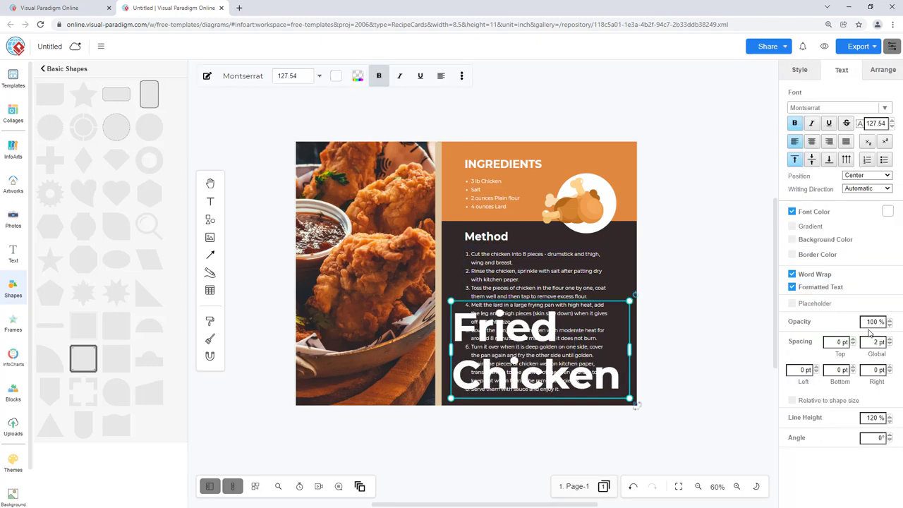
- Set the Fried Chicken title's opacity to 20 %
text(20)
key(Return)
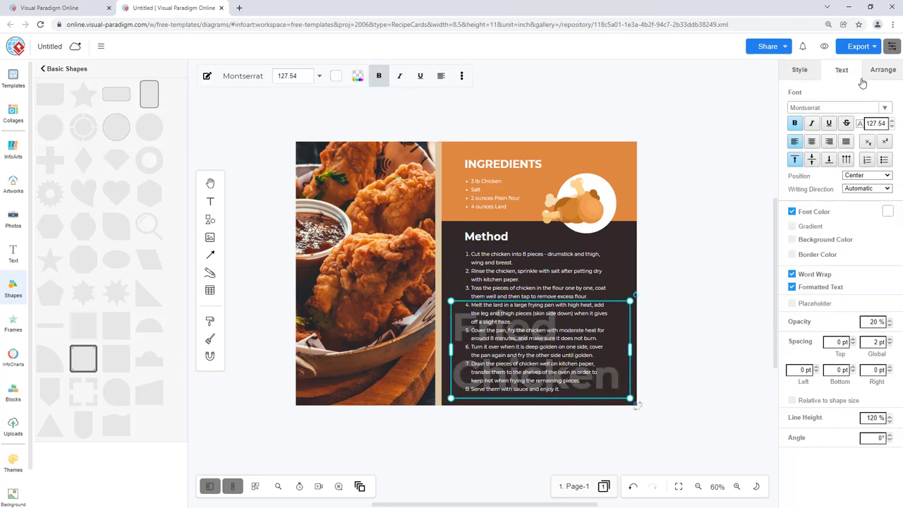
click(618, 431)
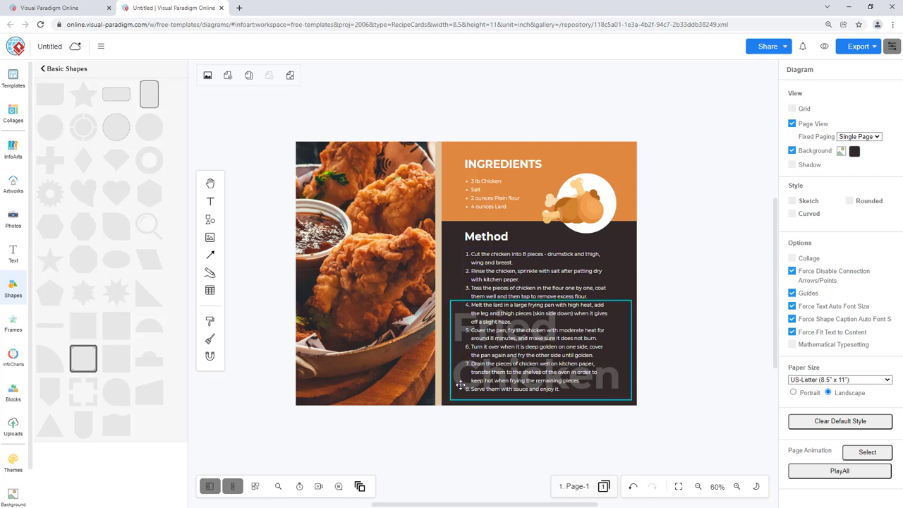
- Move the Fried Chicken title onto the lower part of the photo and set its opacity to 100 %
drag(462, 385, 314, 385)
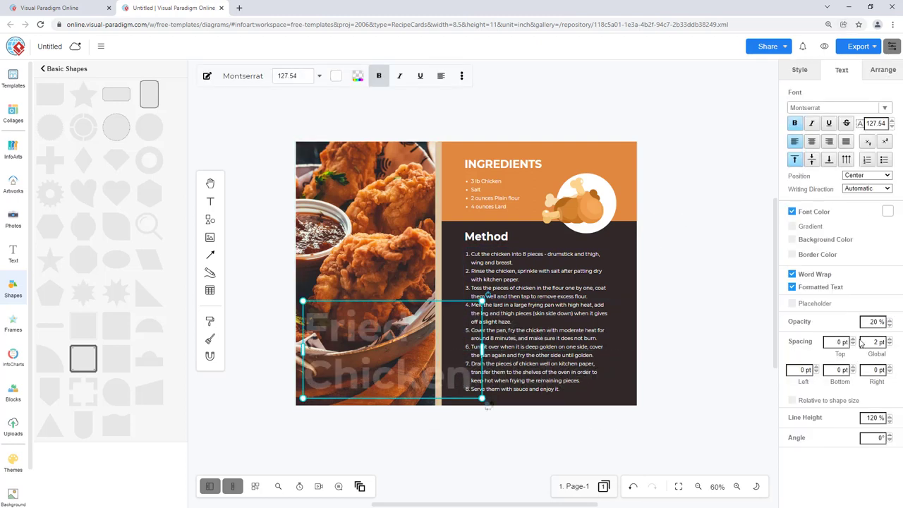
text(100)
key(Return)
- Scale the title down to 92.85 pt text to fit the photo's width and position it in the photo's lower-left corner
drag(482, 398, 428, 399)
click(656, 252)
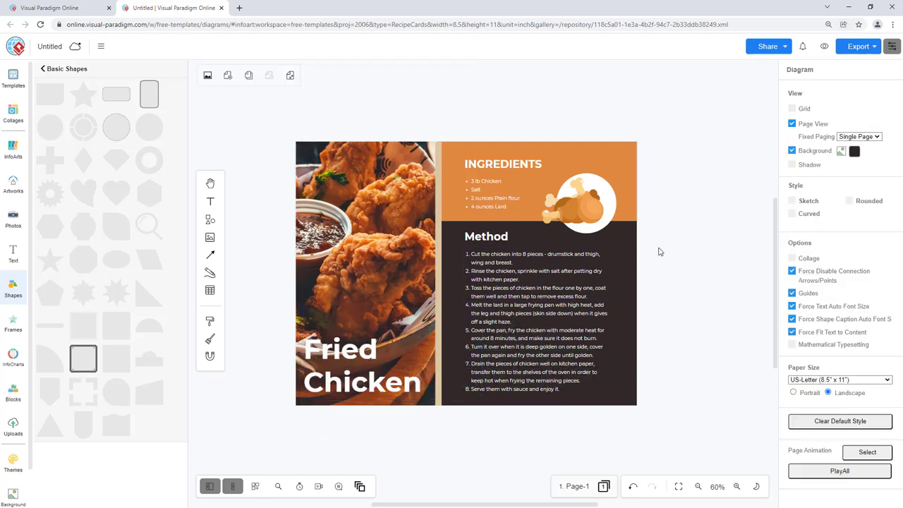
click(427, 330)
drag(428, 330, 435, 326)
click(689, 268)
click(353, 381)
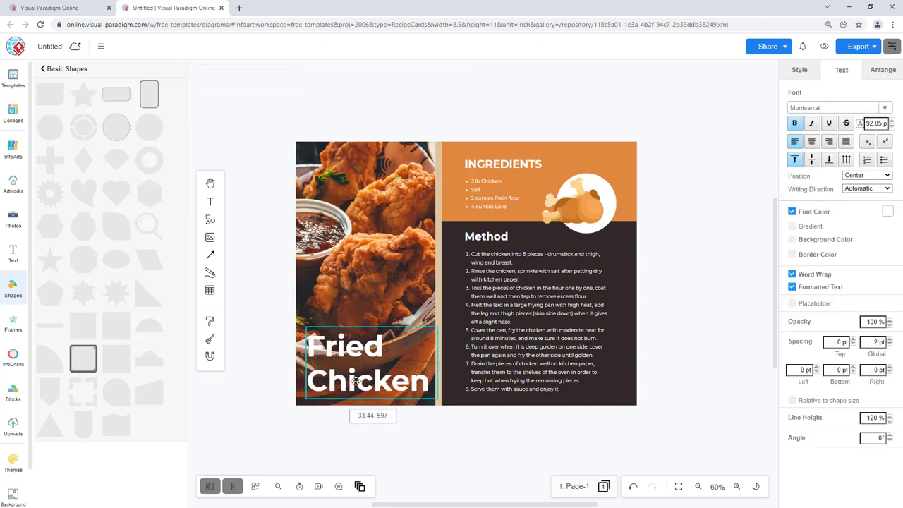
drag(353, 381, 353, 381)
click(447, 433)
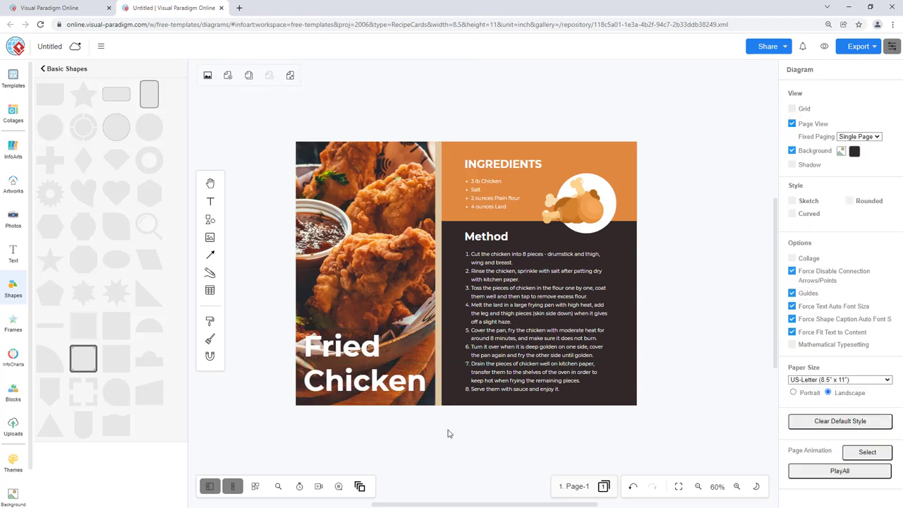
- Rotate the title to read downward from the photo's upper-left corner and enlarge its text to 133.7 pt
click(365, 363)
drag(432, 403, 371, 277)
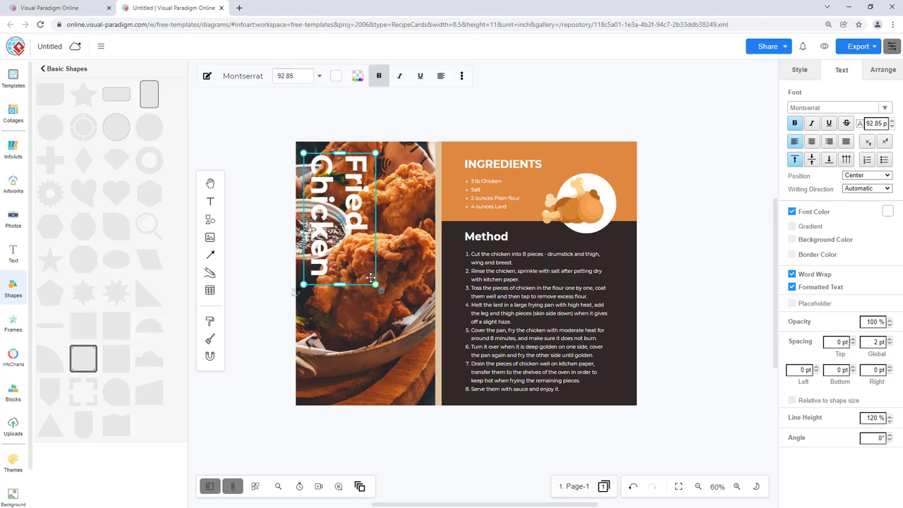
click(457, 125)
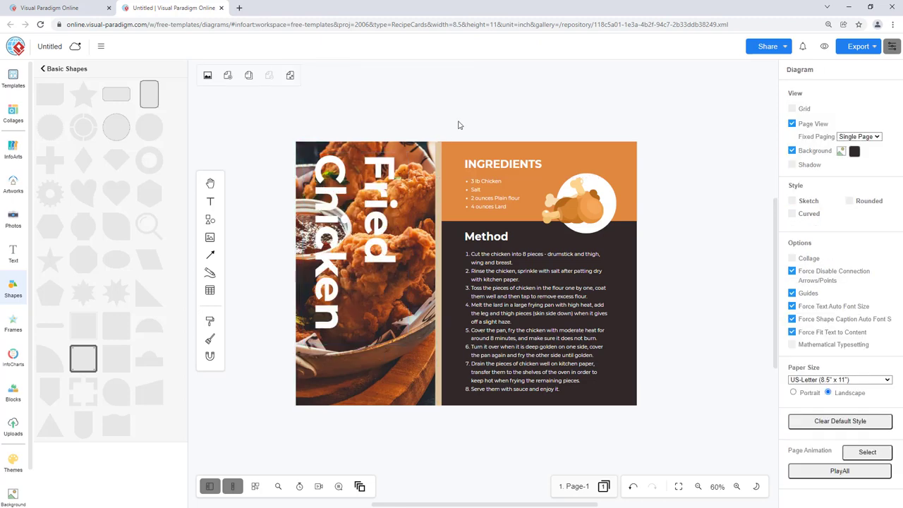
- Try rotating the title by two further 90° turns to read upward from the photo's lower-left corner, and undo the change
click(381, 212)
click(883, 69)
click(839, 270)
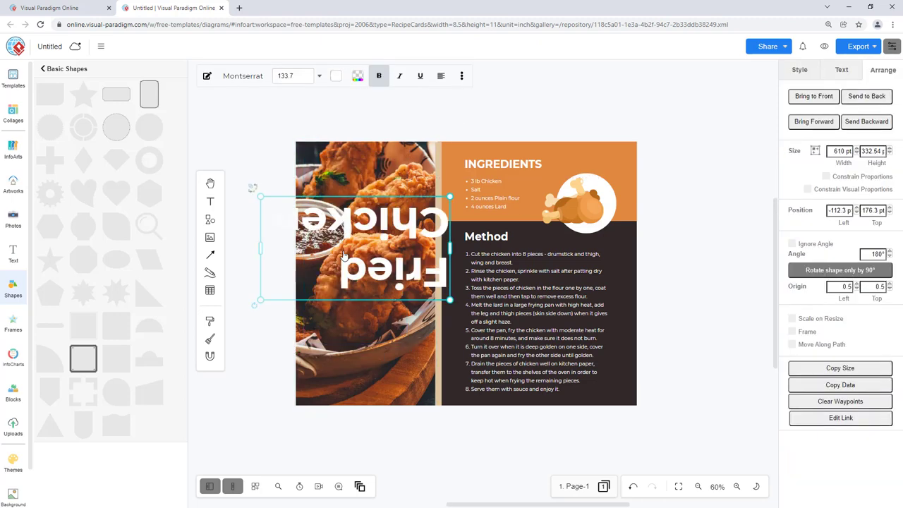
click(840, 270)
click(573, 428)
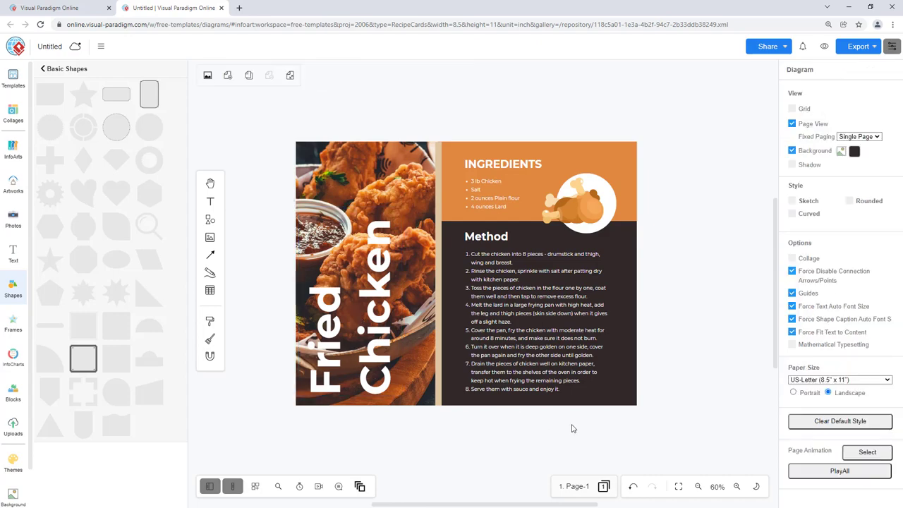
key(ctrl+z)
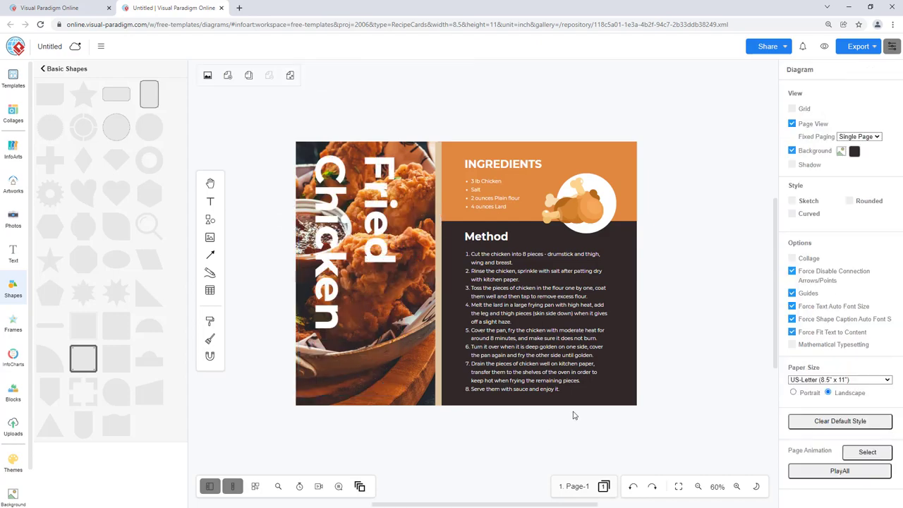